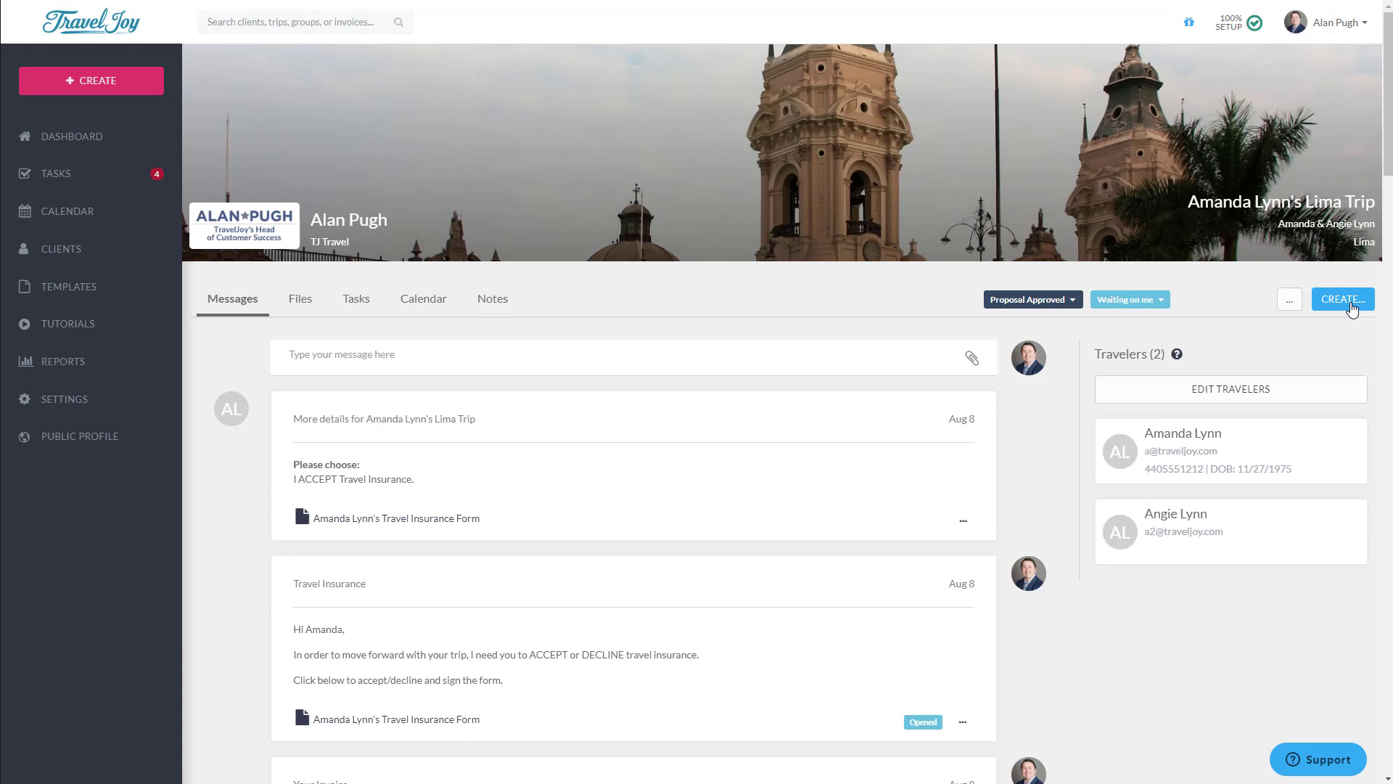
left_click(1351, 308)
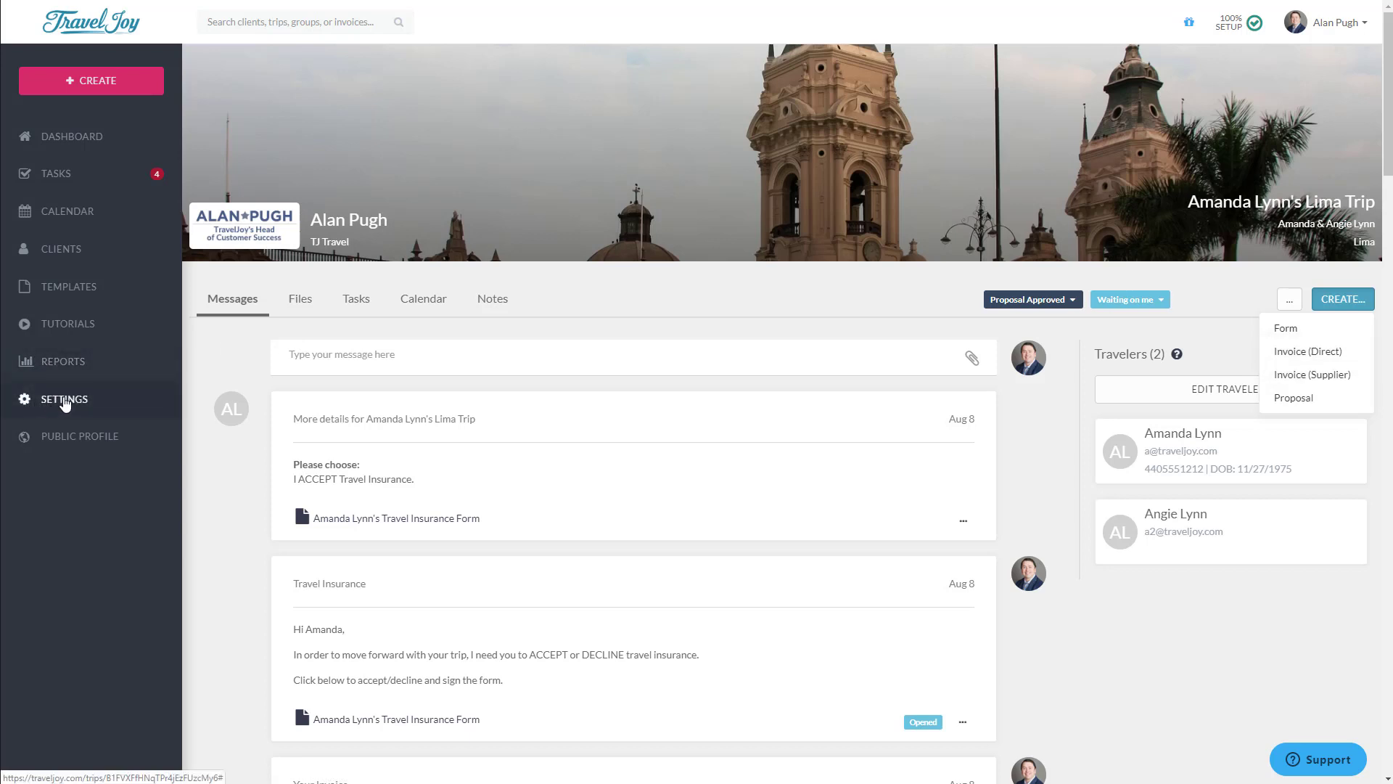
left_click(64, 400)
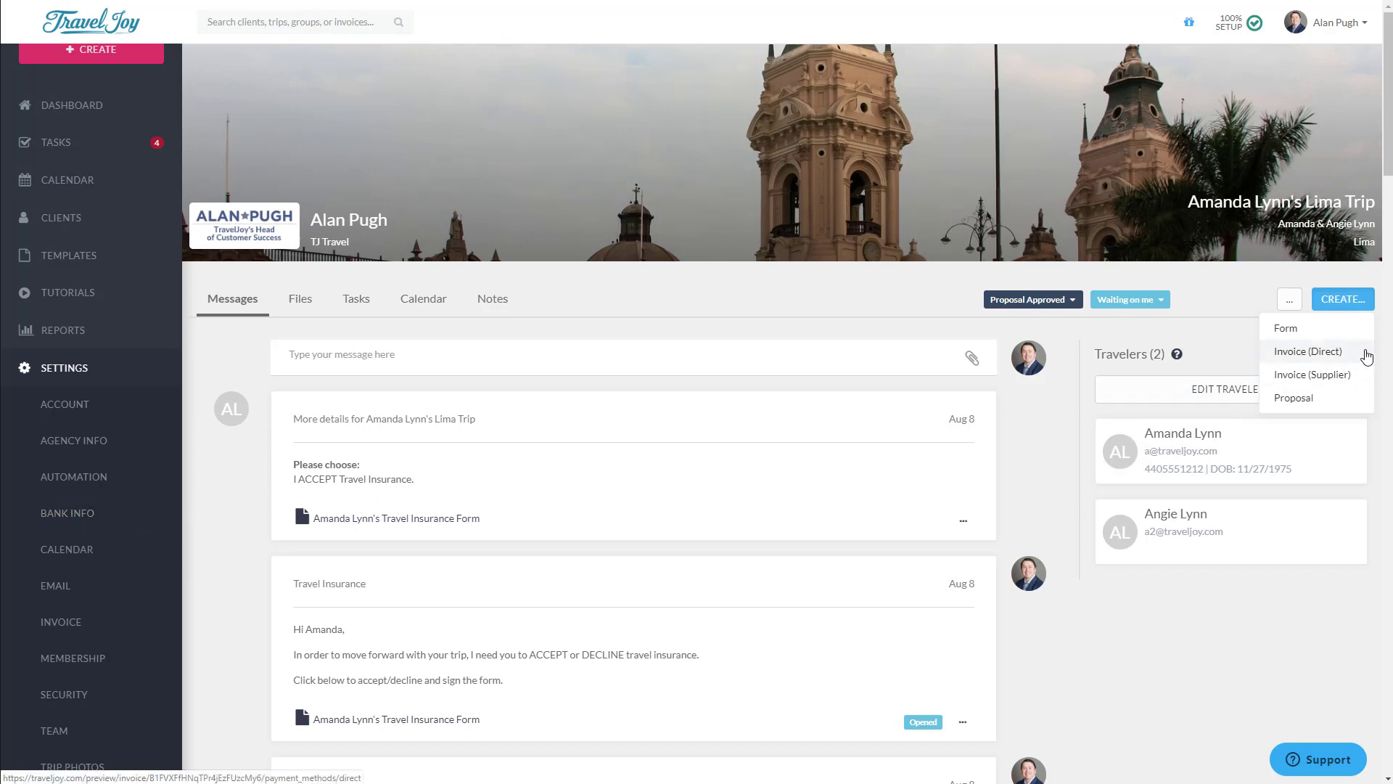
left_click(1367, 356)
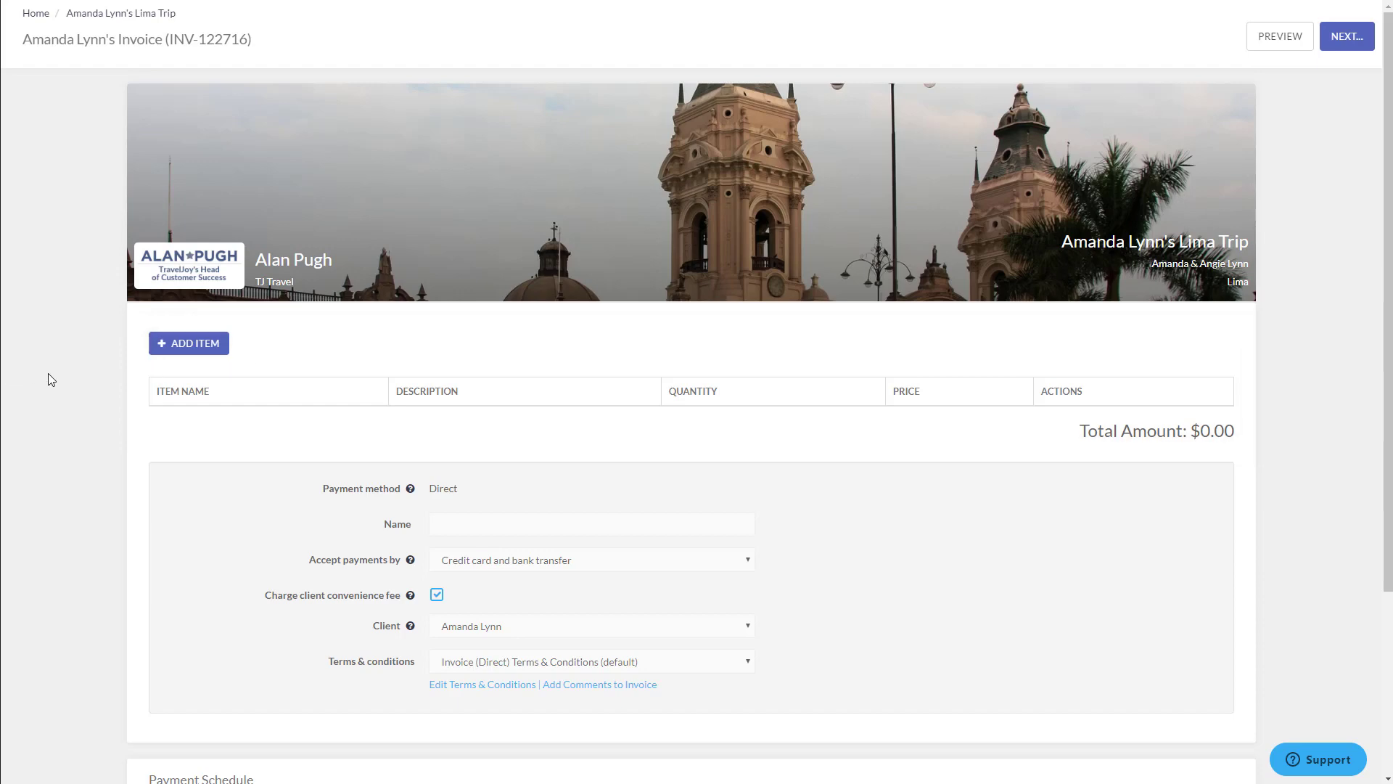
scroll(49, 373, "down", 3)
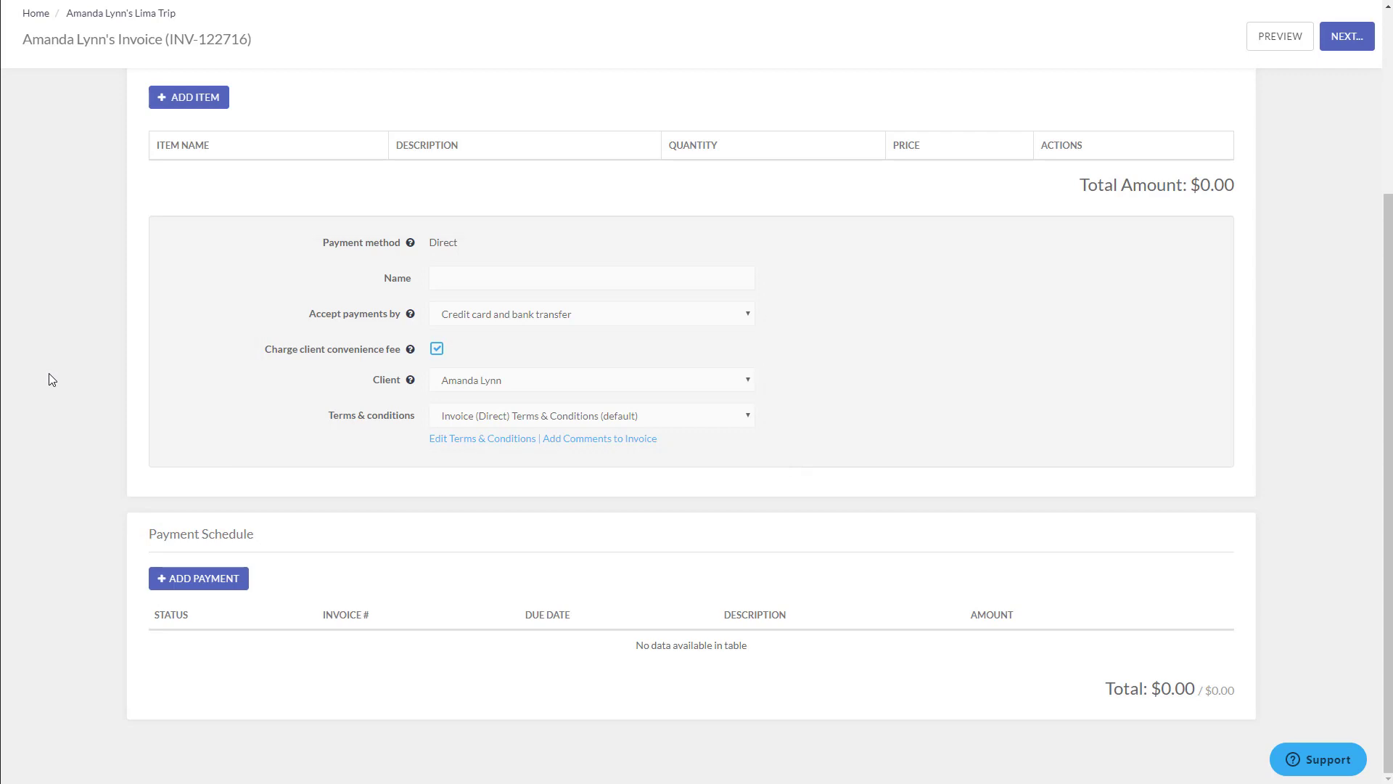
left_click(107, 19)
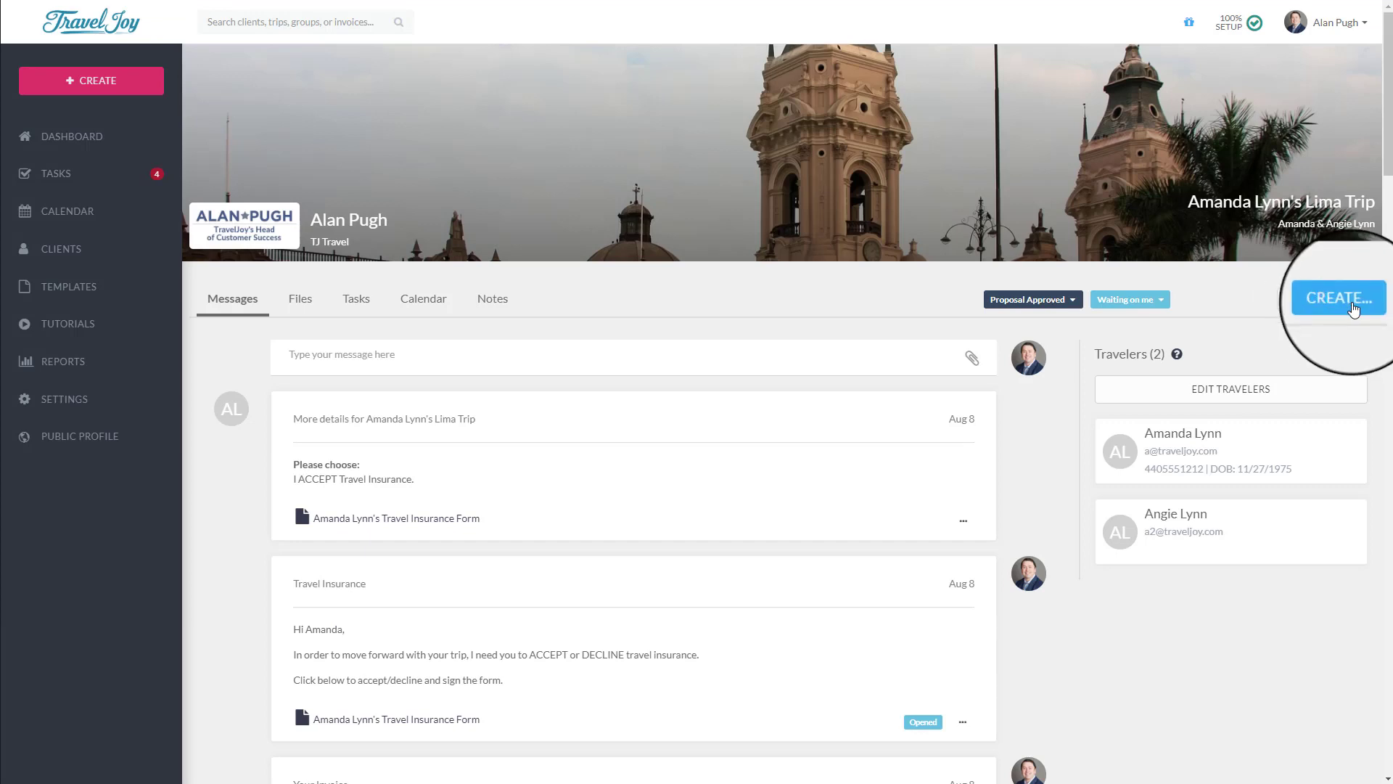
Create a direct invoice for the Lima trip and add an item from the Insurance (default) template with unit cost $250.
left_click(1353, 309)
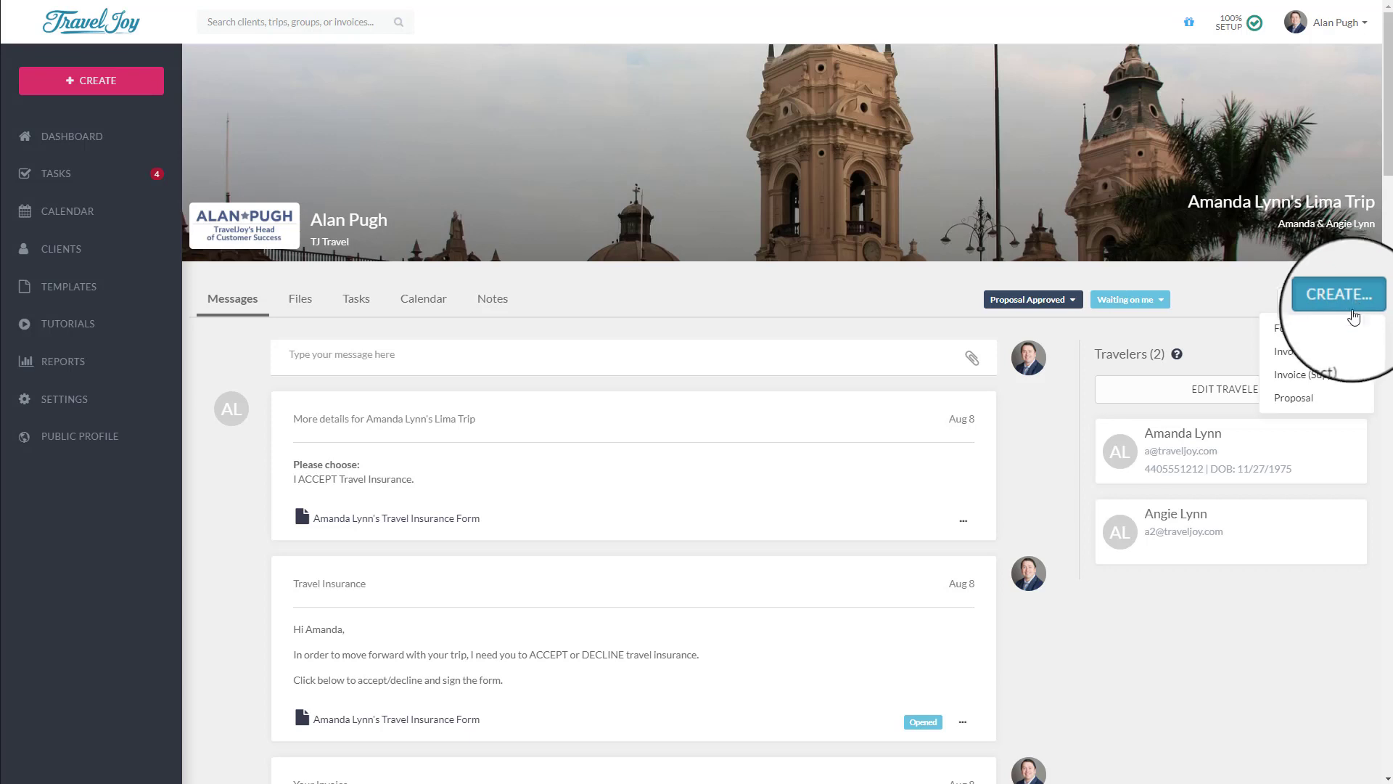
left_click(1308, 352)
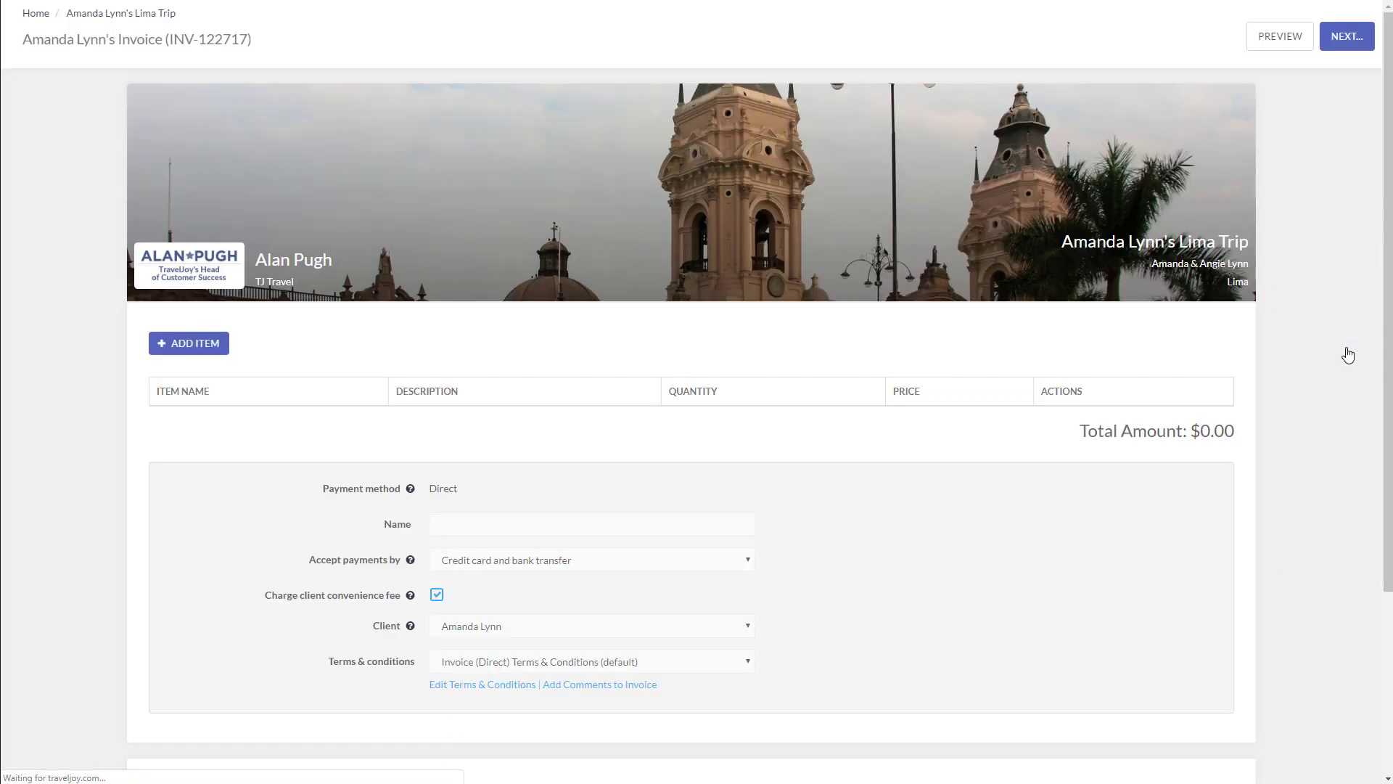
left_click(190, 349)
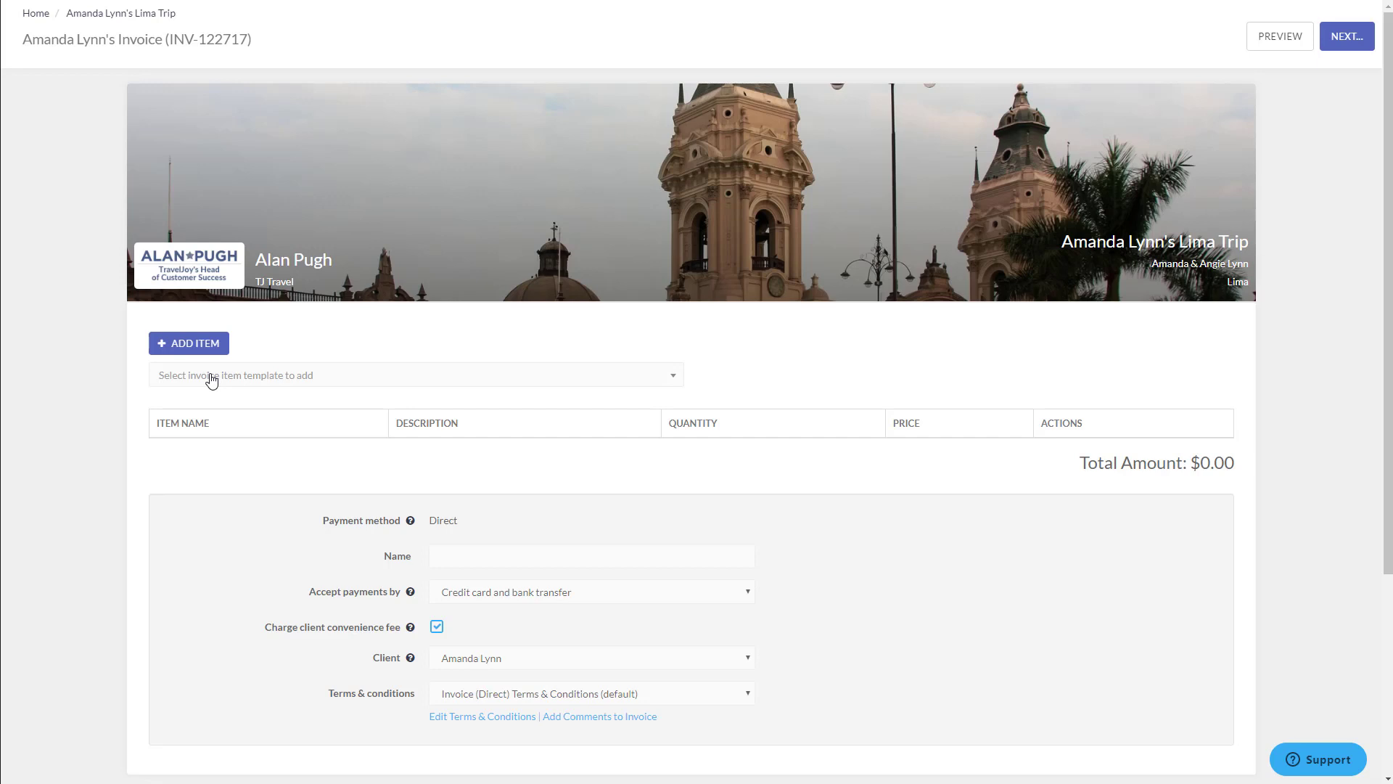
left_click(212, 378)
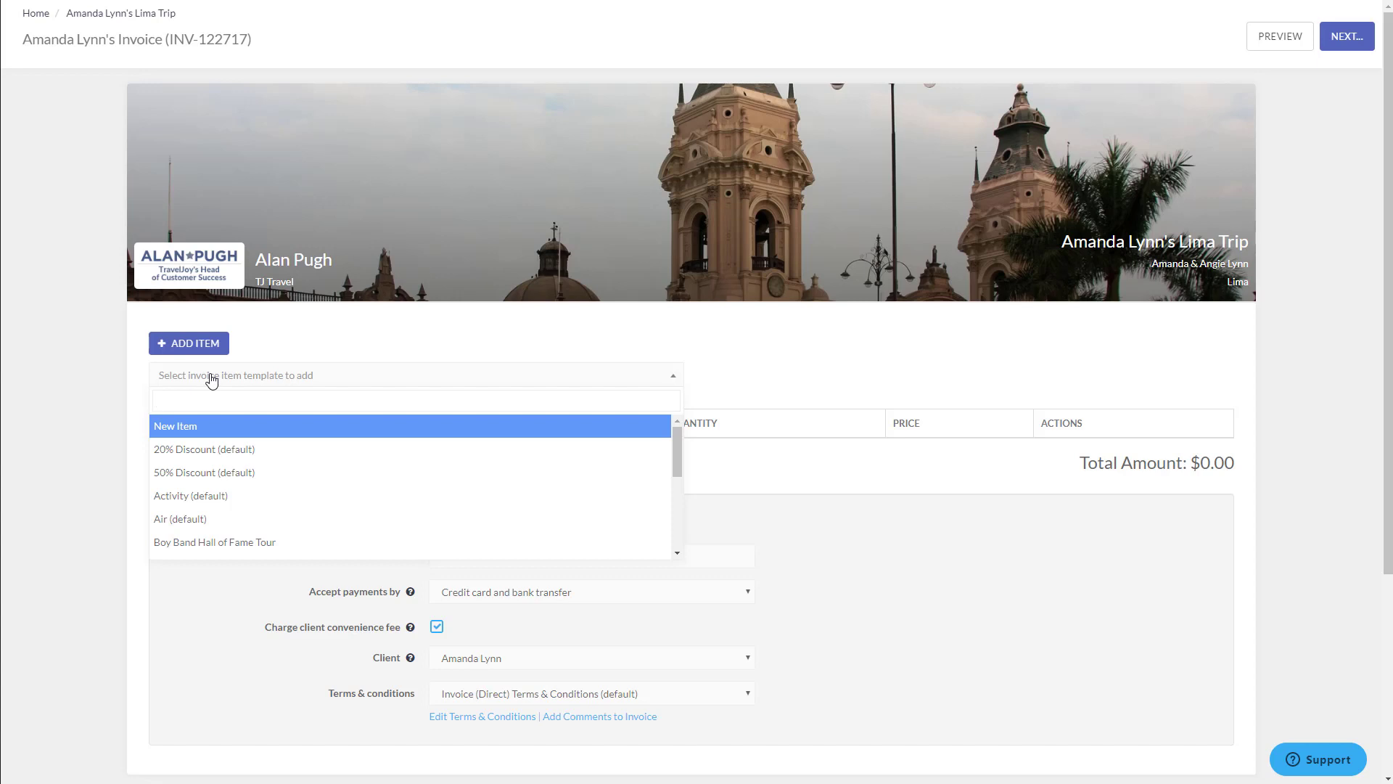
type("Insu")
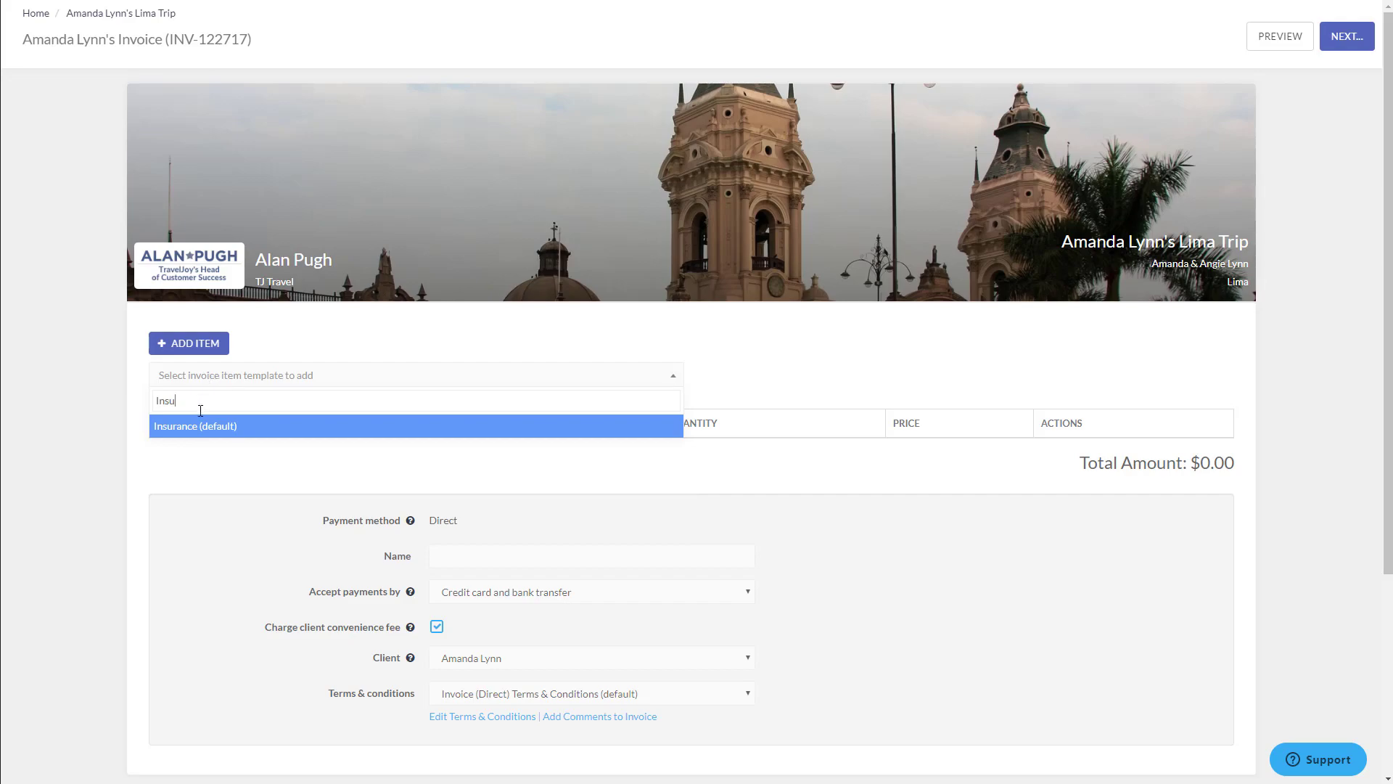
left_click(194, 430)
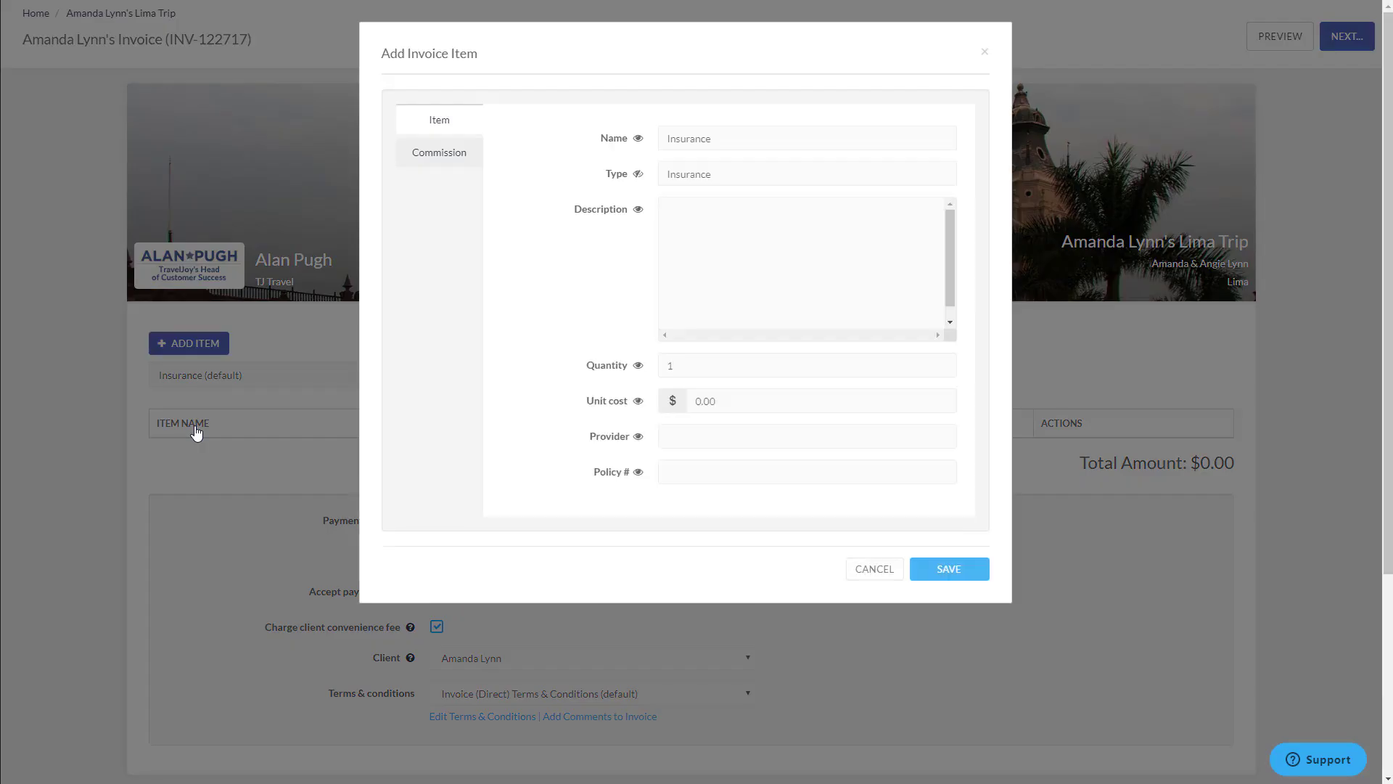
left_click(742, 398)
type("250")
left_click(940, 570)
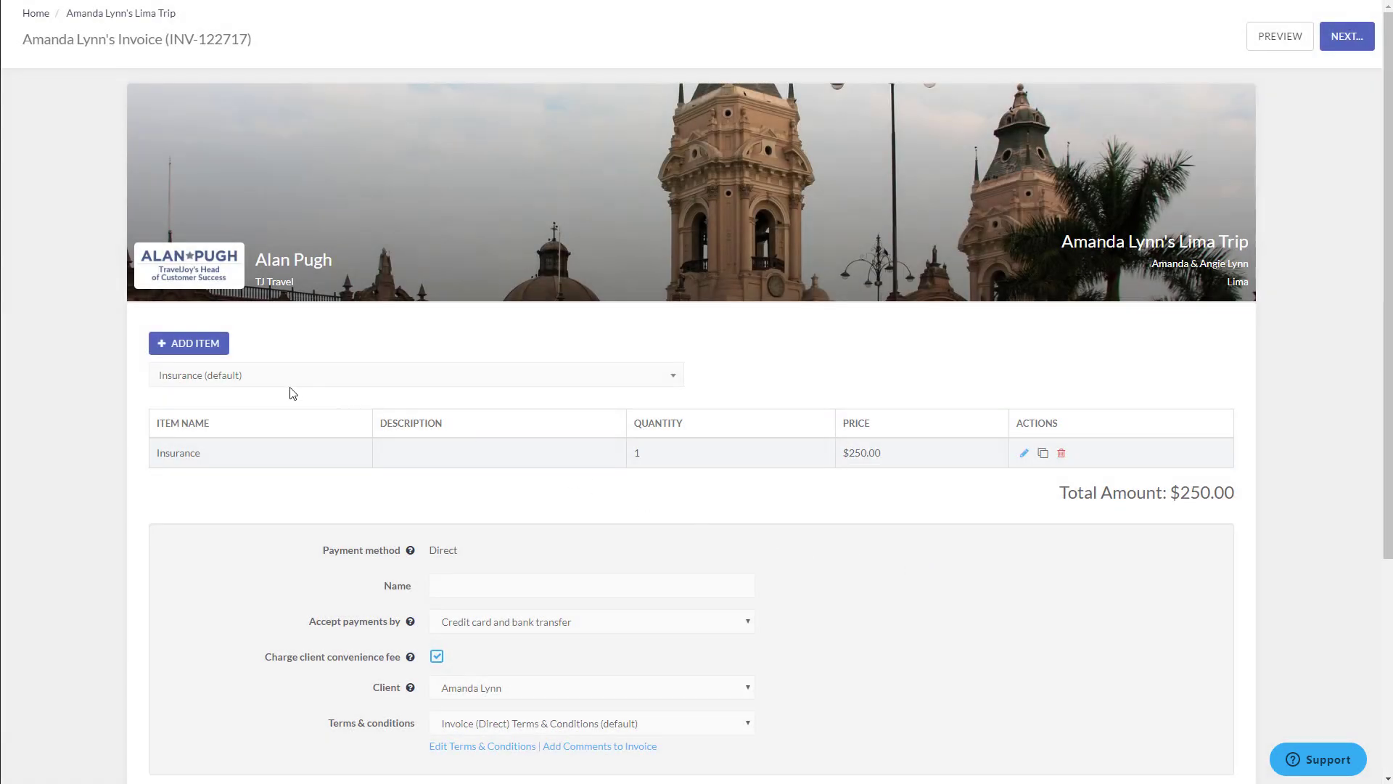
Start an invoice item from the Air (default) template named Outbound Flight, entering the confirmation number and flight UA550.
left_click(245, 376)
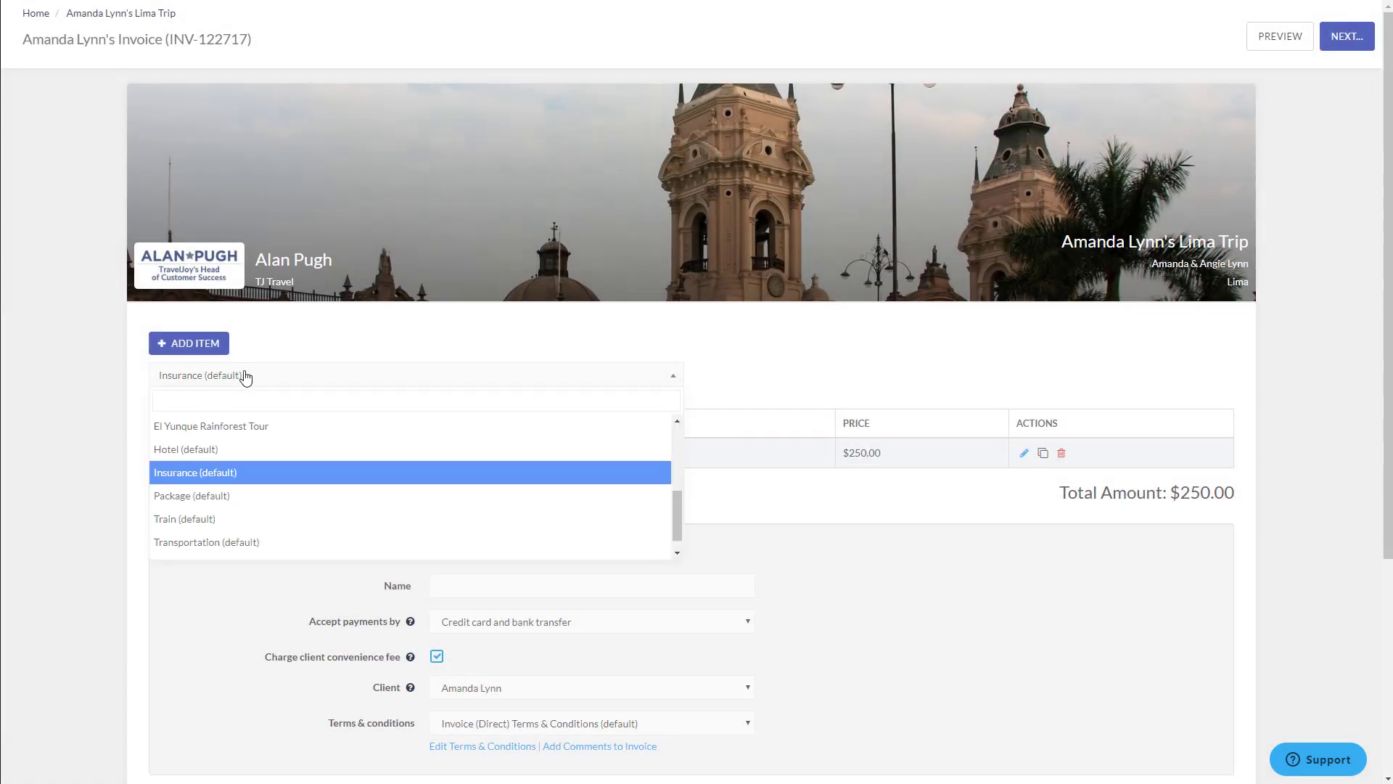
scroll(295, 481, "up", 5)
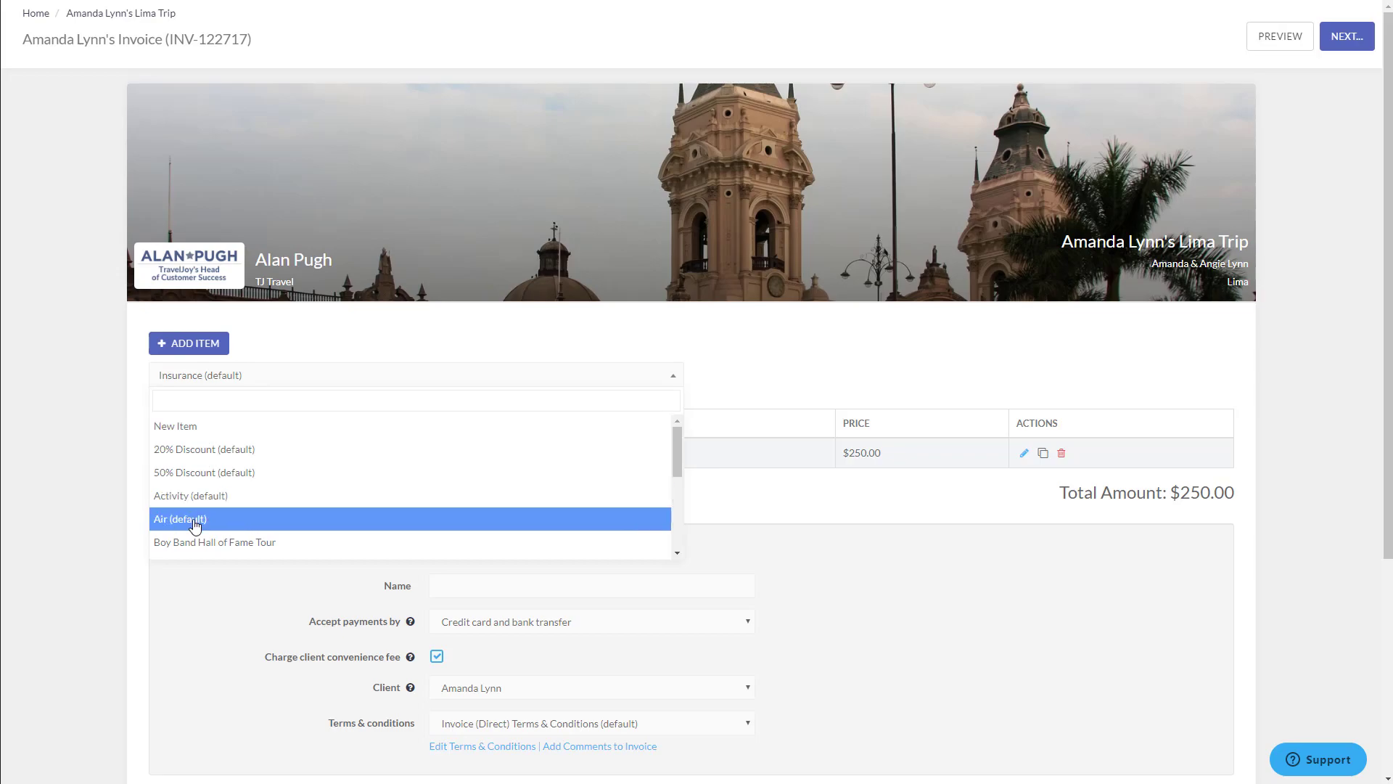
left_click(194, 520)
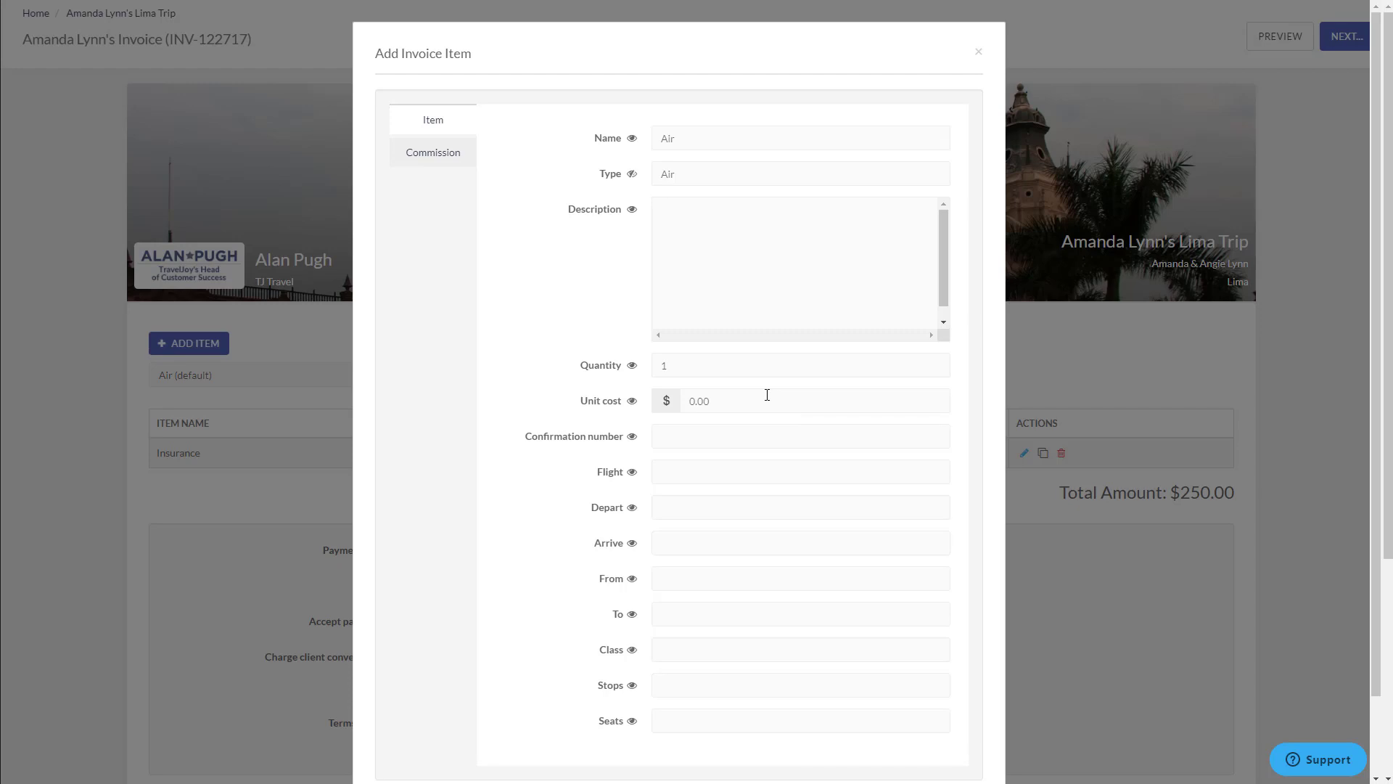
double_click(704, 141)
type("Outbound Flight")
left_click(708, 436)
type("ASDF-234")
left_click(708, 472)
type("UA550")
Set the outbound flight's departure to 10/11/2020 11:15 AM and its arrival to 10/11/2020 7:05 PM.
left_click(677, 506)
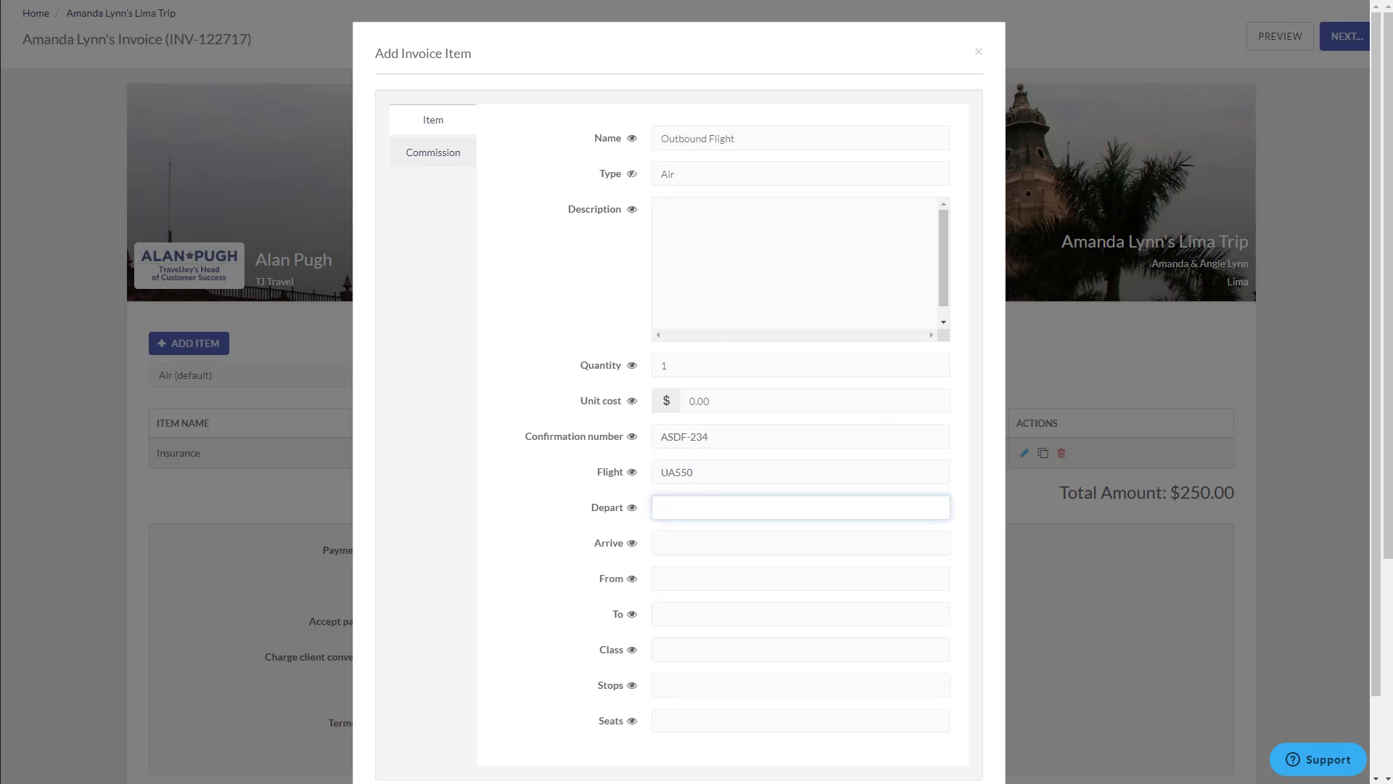
type("10/11/2020 11:15 AM")
key("Tab")
type("10/11/2020 7:05 PM")
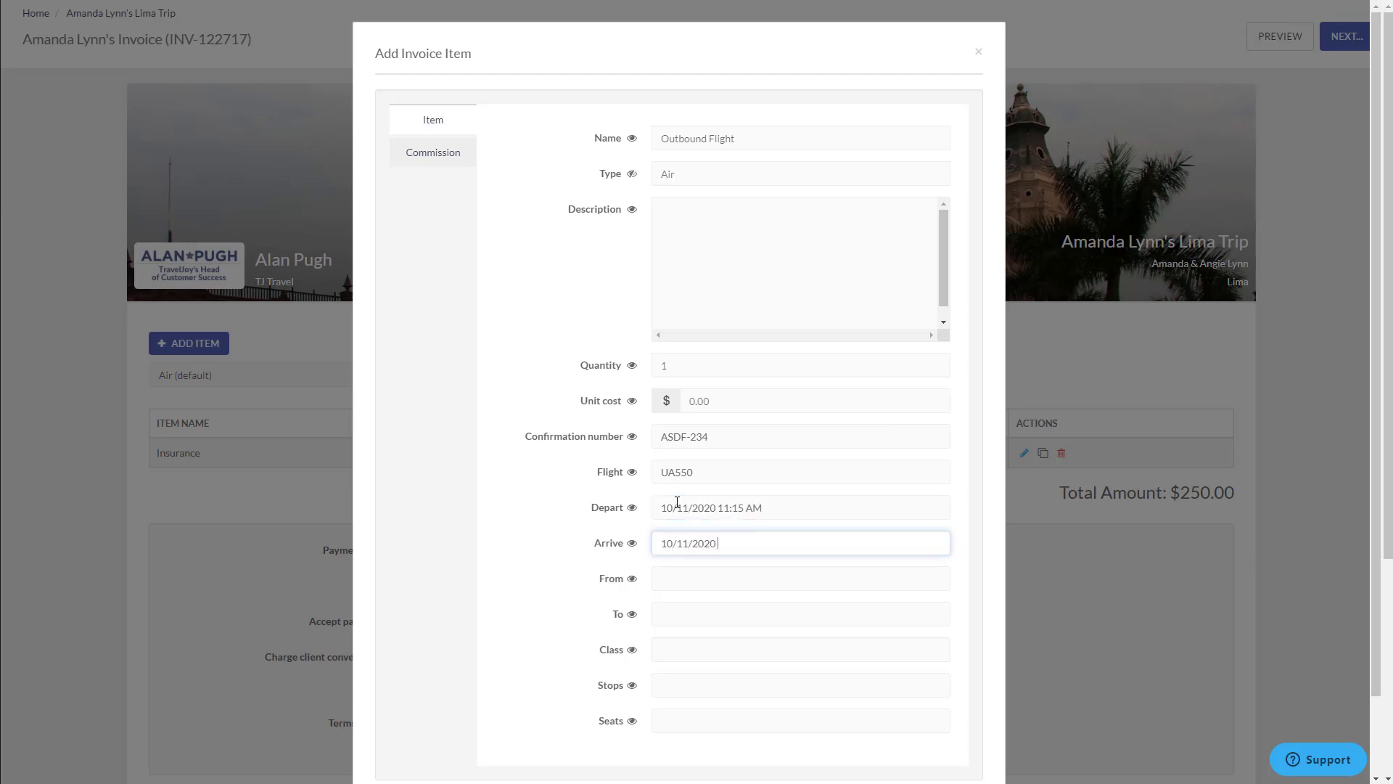
Fill in the outbound flight's route from CLE to LIM, with class First, stops 1 (IAH) and seats TBD.
key("Tab")
type("CLE")
key("Tab")
type("LIM\tFirst")
key("Tab")
type("1 (IAH)")
key("Tab")
type("TBD")
Set the outbound flight's unit cost to $2500 and save the invoice item.
left_click(591, 402)
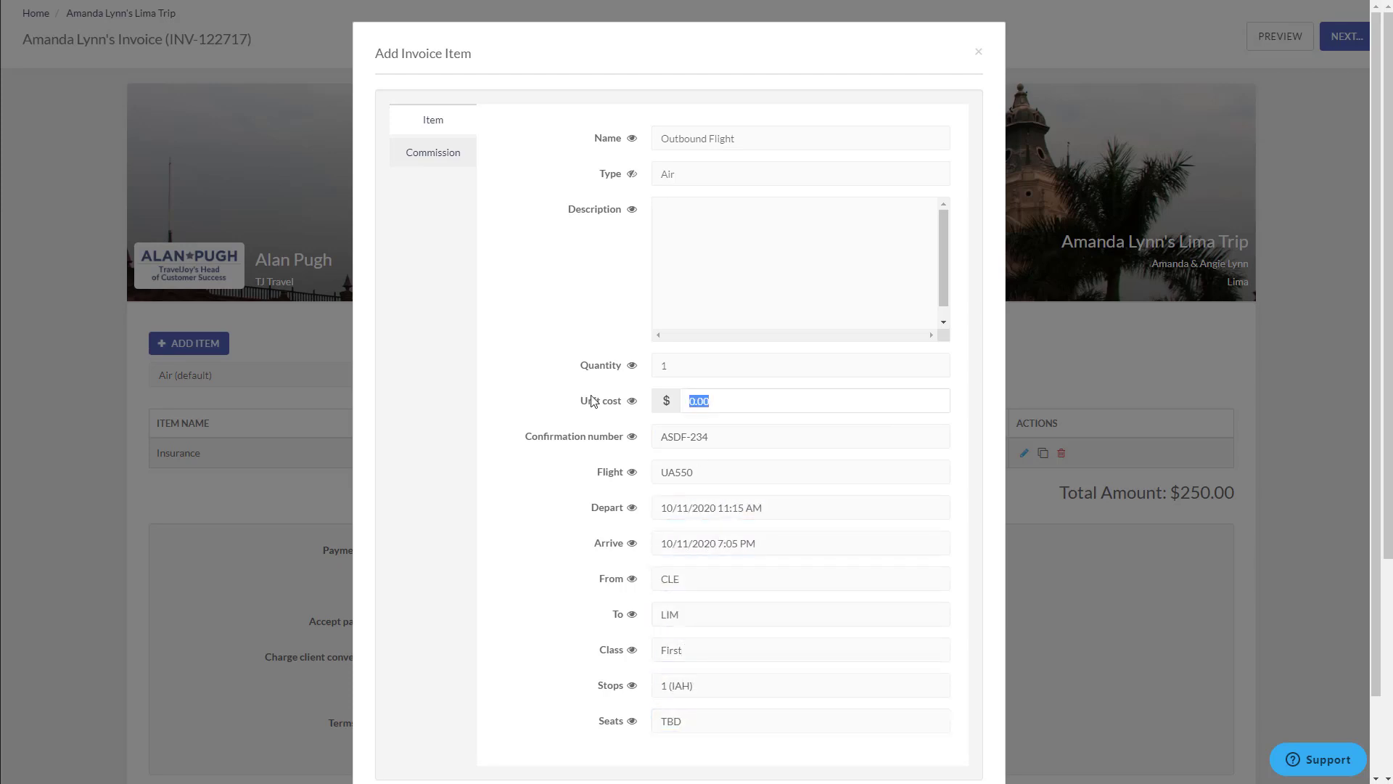
type("2500")
scroll(949, 756, "down", 1)
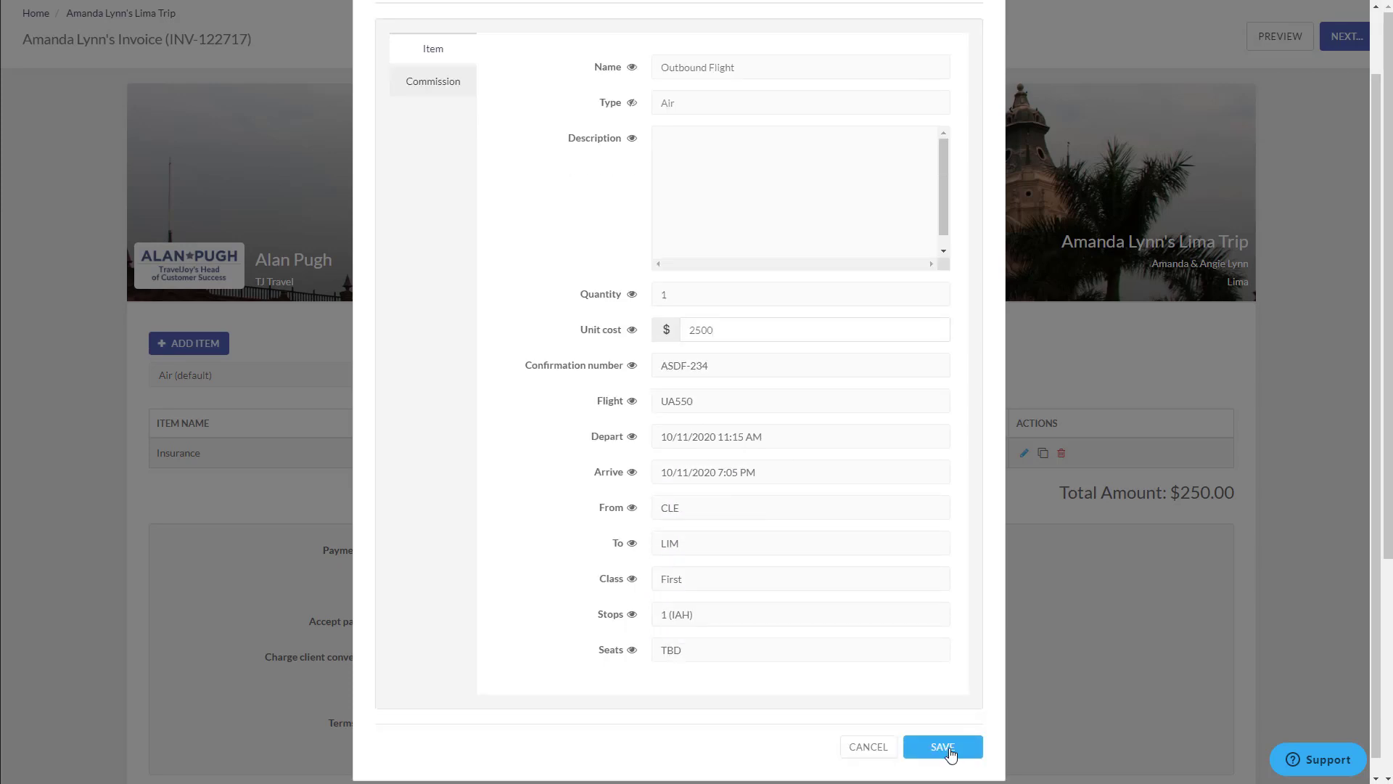
left_click(943, 747)
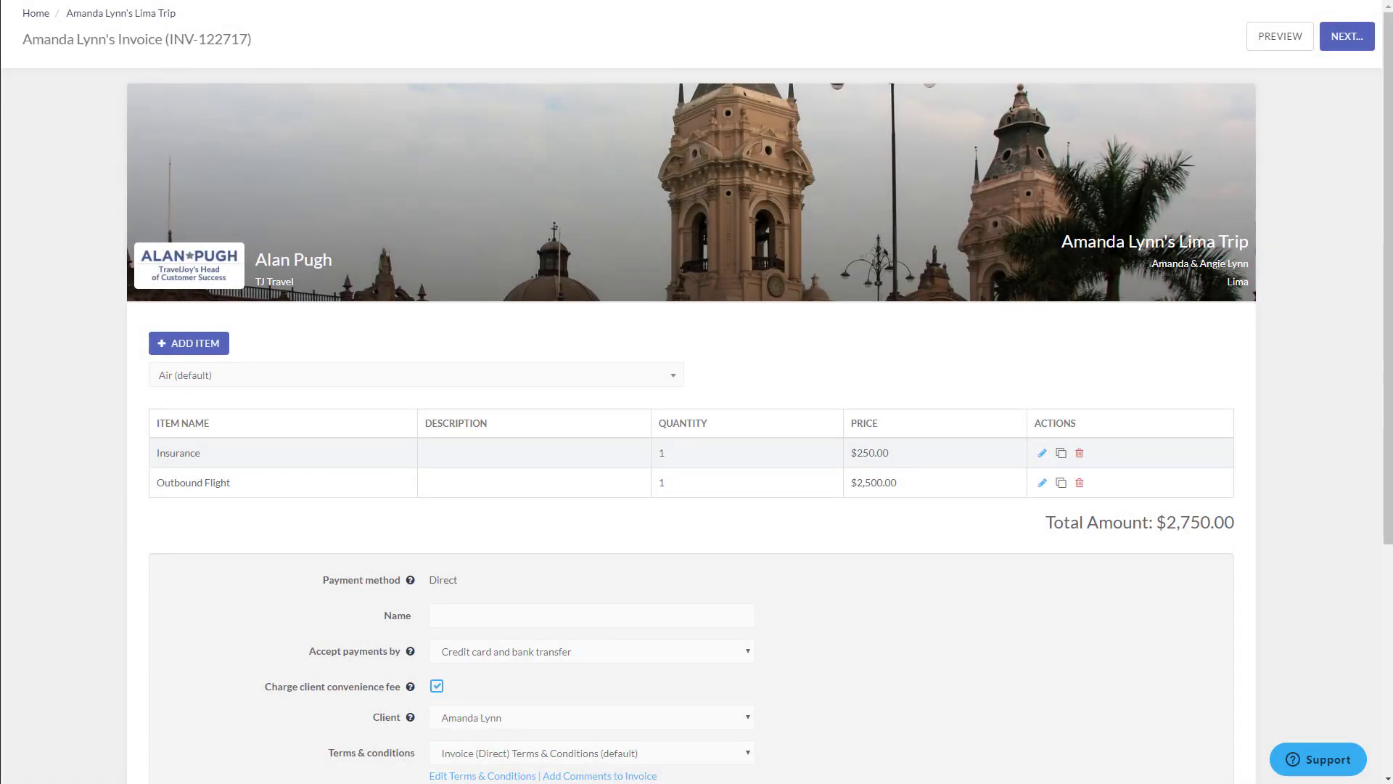
Duplicate the Outbound Flight item and rename the copy Return Flight.
left_click(1061, 484)
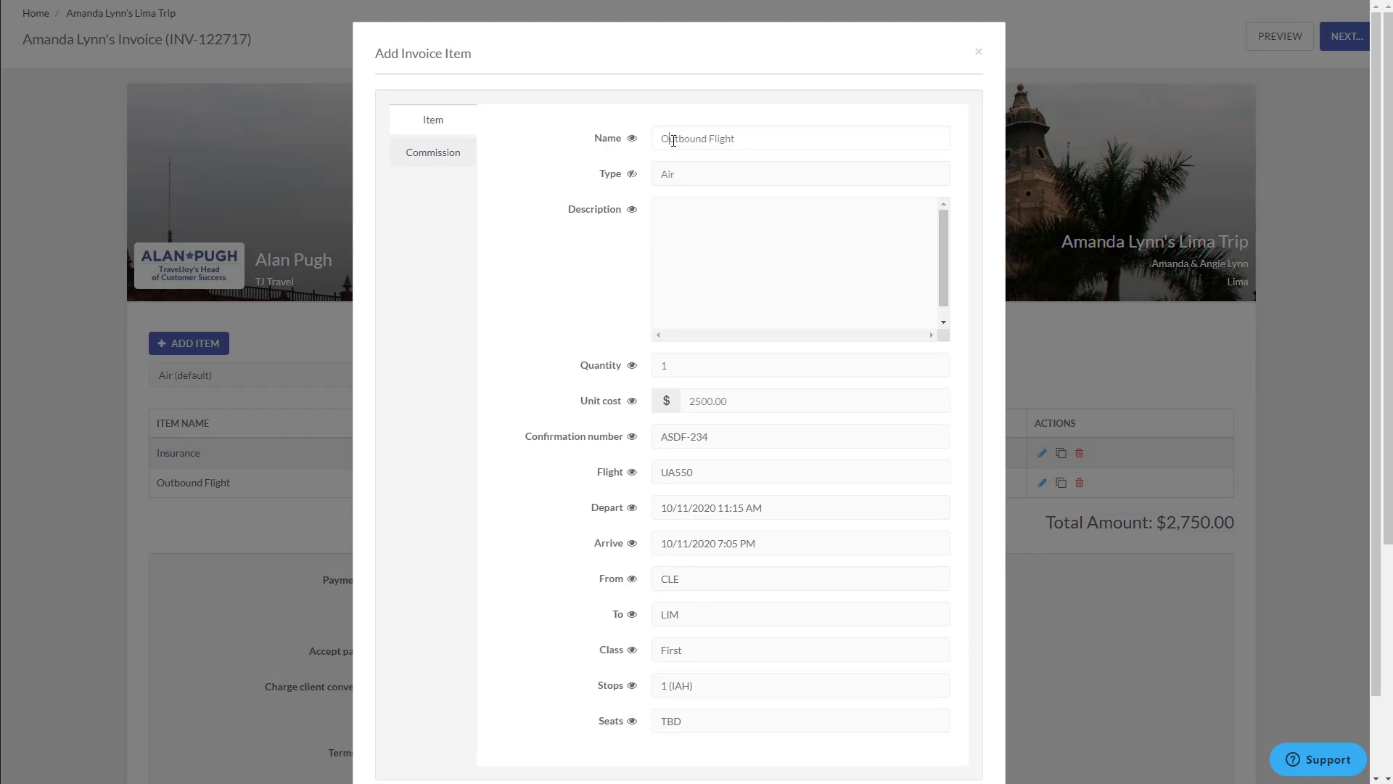
double_click(673, 141)
type("Return")
Update the return flight's confirmation number and change its flight number to UA555.
left_click(724, 438)
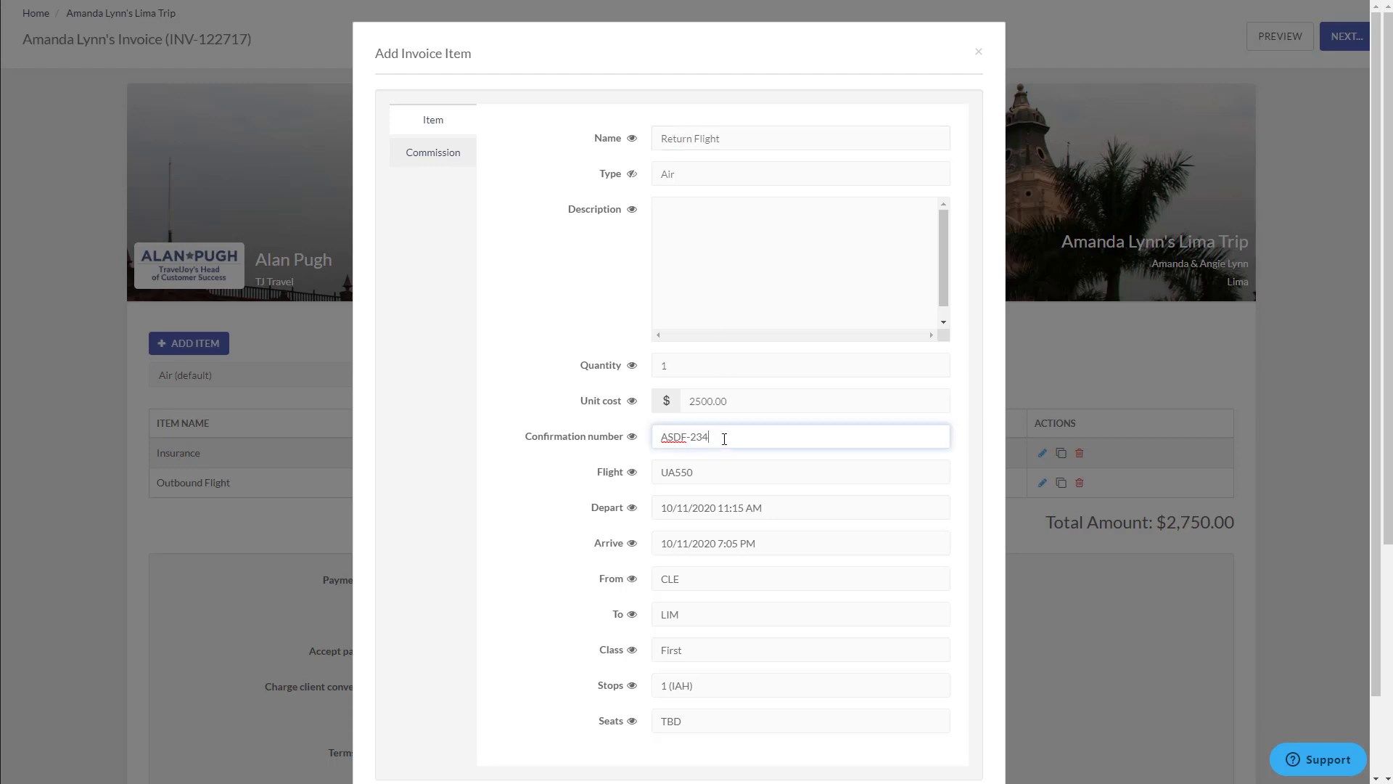
key("BackSpace")
key("BackSpace")
key("BackSpace")
type("456")
left_click(722, 474)
key("BackSpace")
type("5")
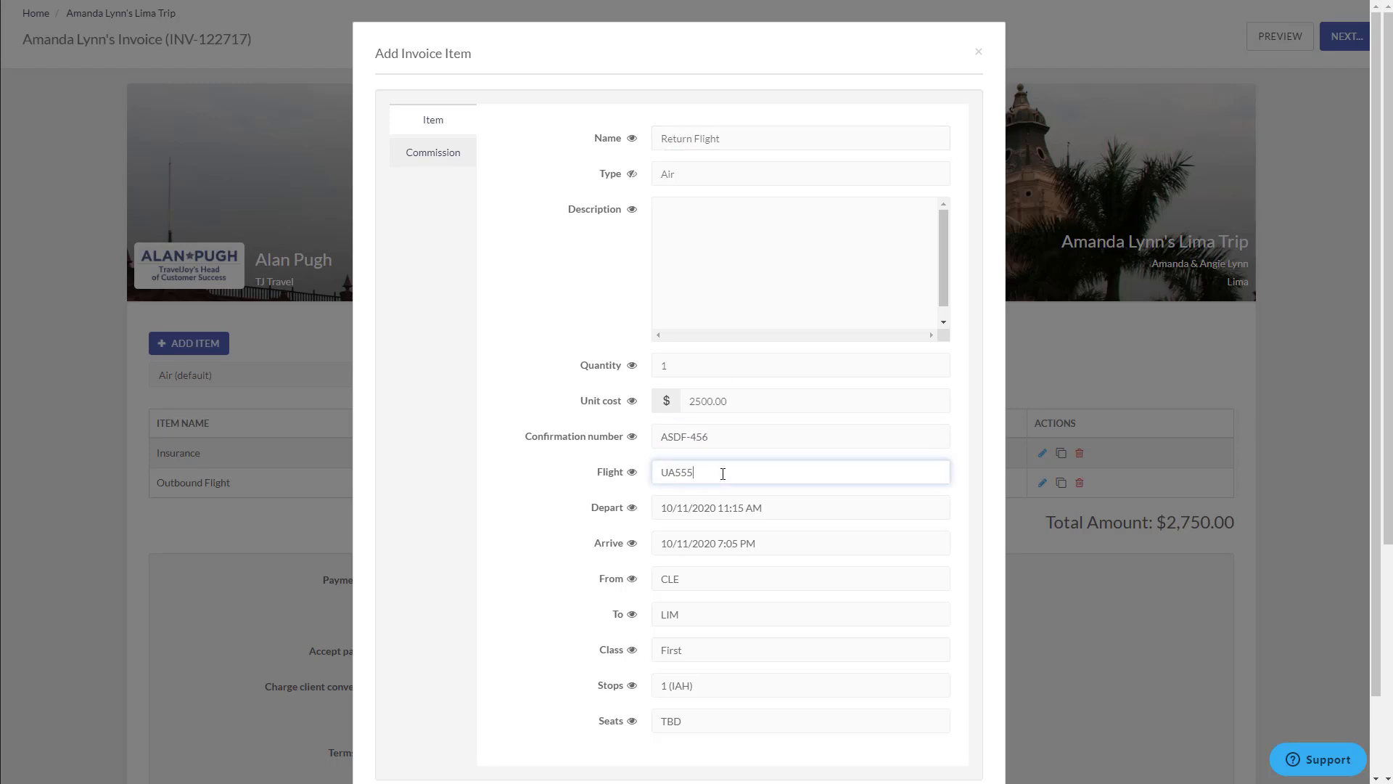
Change the return flight's departure and arrival dates to 10/21/2020, keeping the times.
left_click(682, 512)
type("2")
left_click(687, 544)
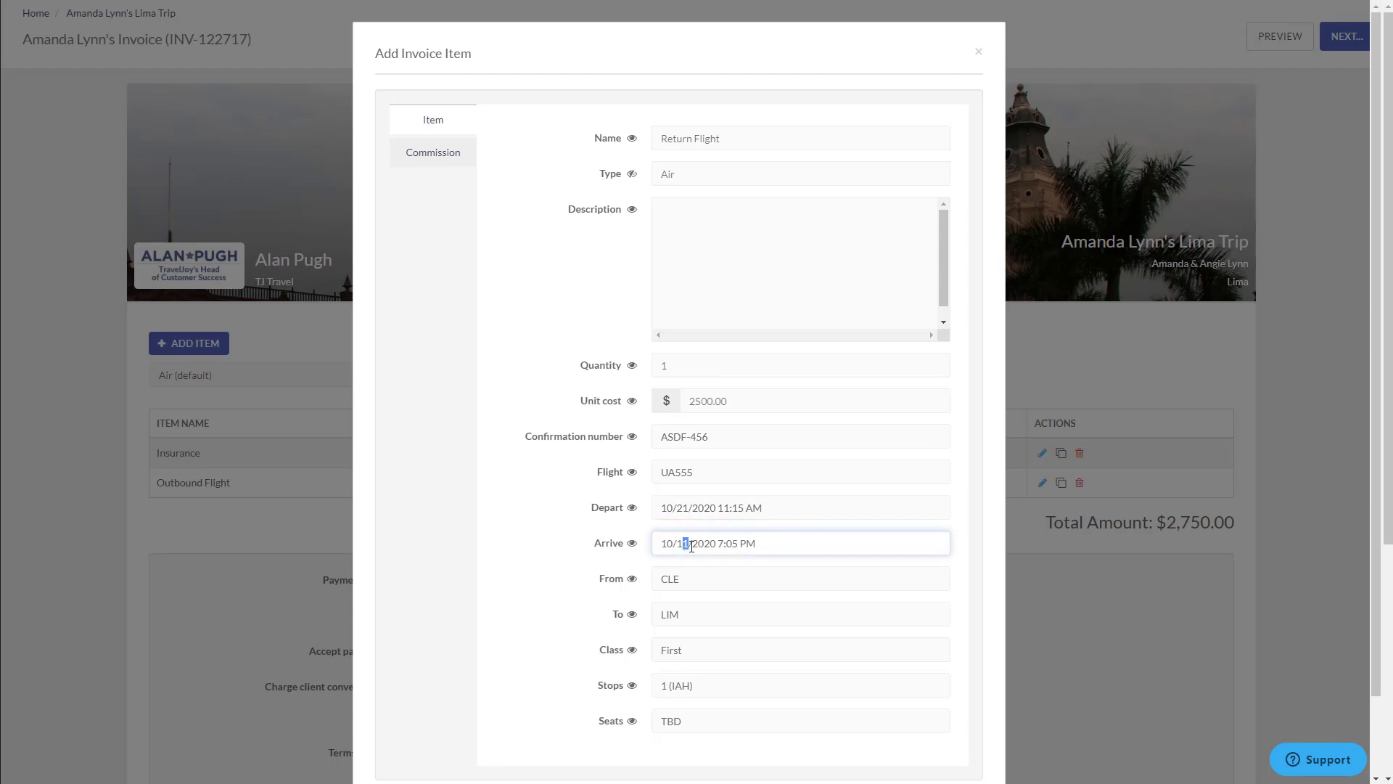
key("BackSpace")
type("2")
scroll(787, 608, "down", 2)
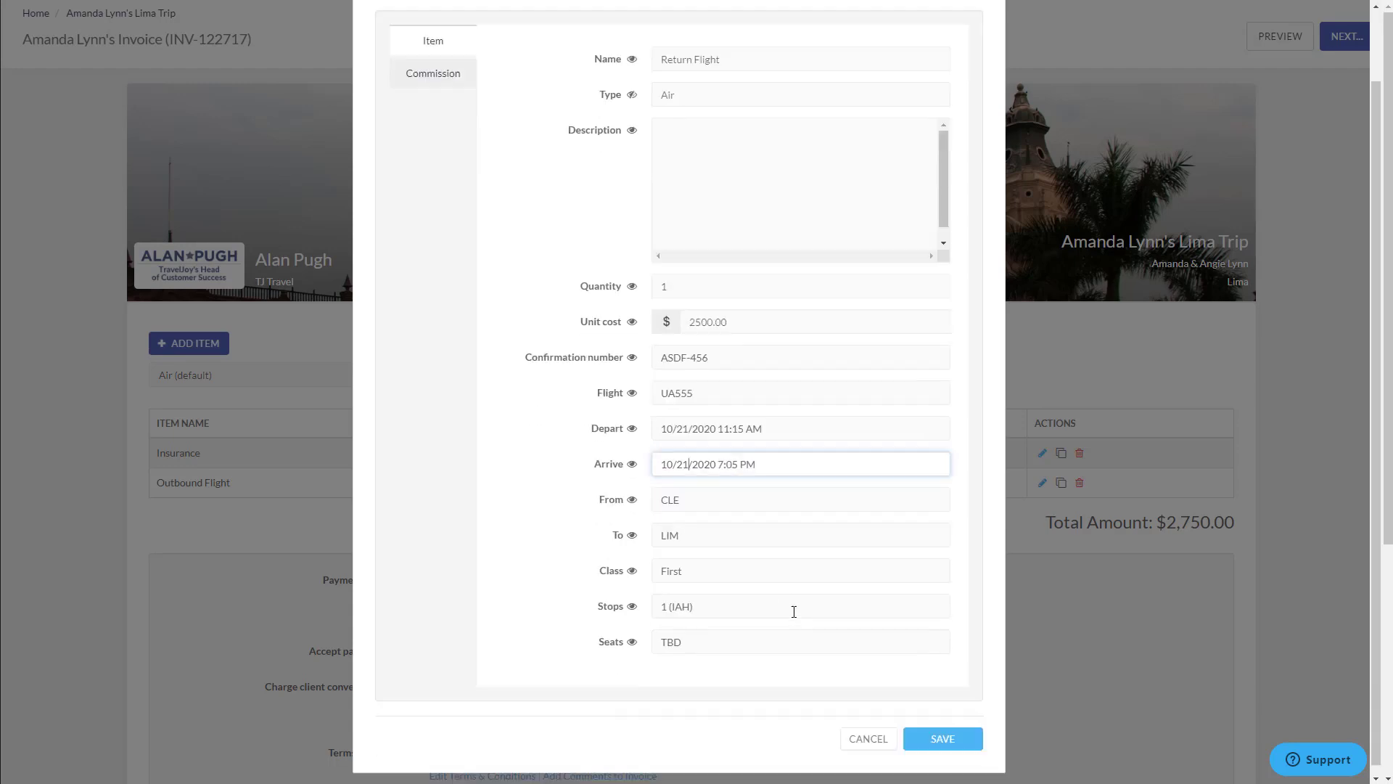
In the return flight's commission details, choose United Airlines as supplier and set the booking date to 8/12/2019.
scroll(682, 453, "up", 2)
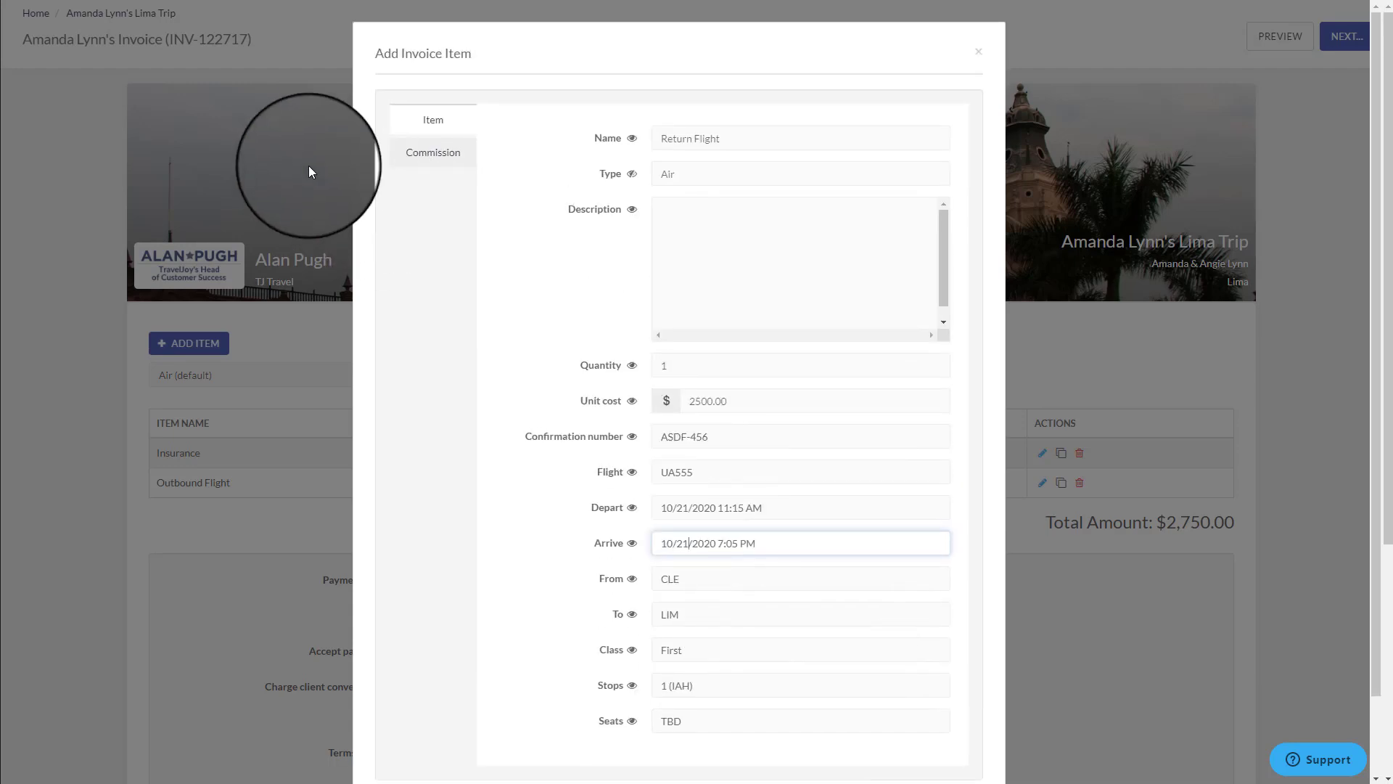
left_click(445, 157)
left_click(791, 138)
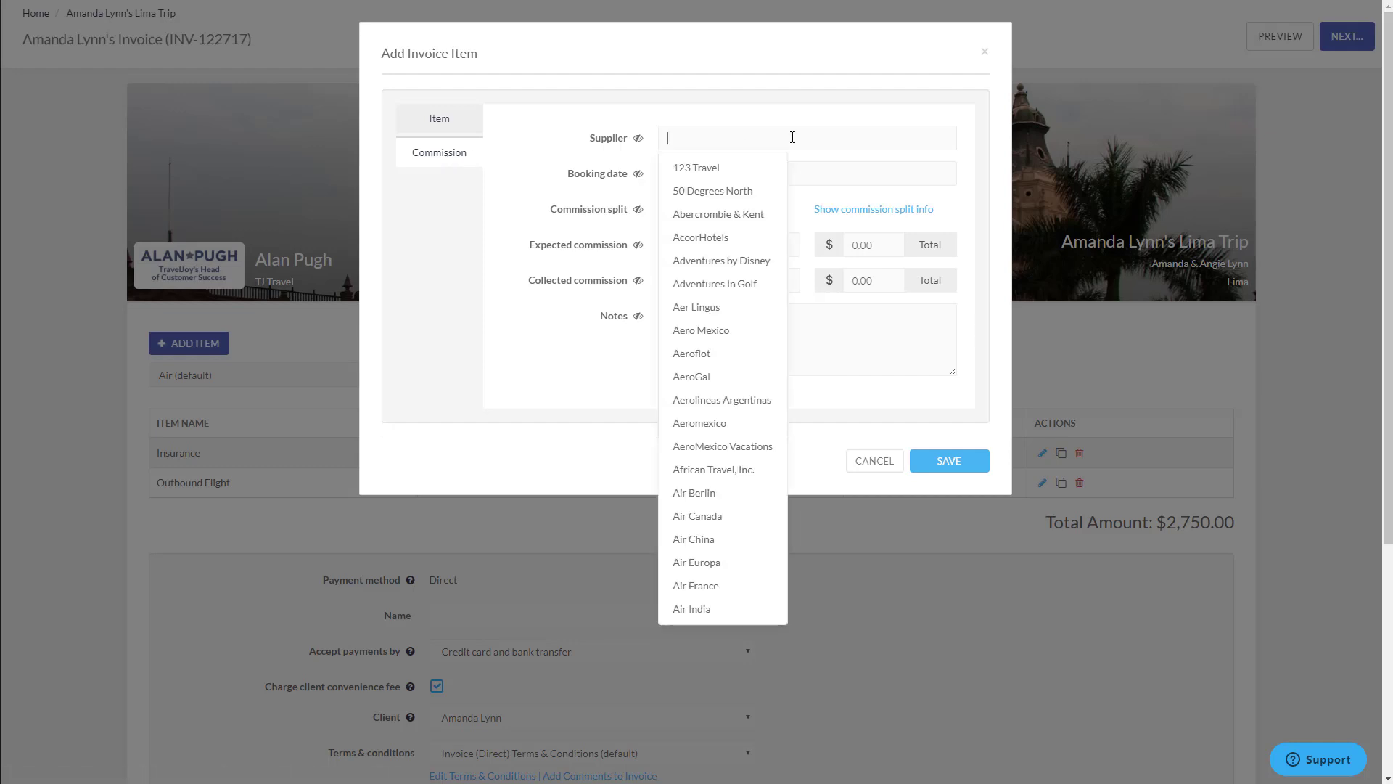
type("United")
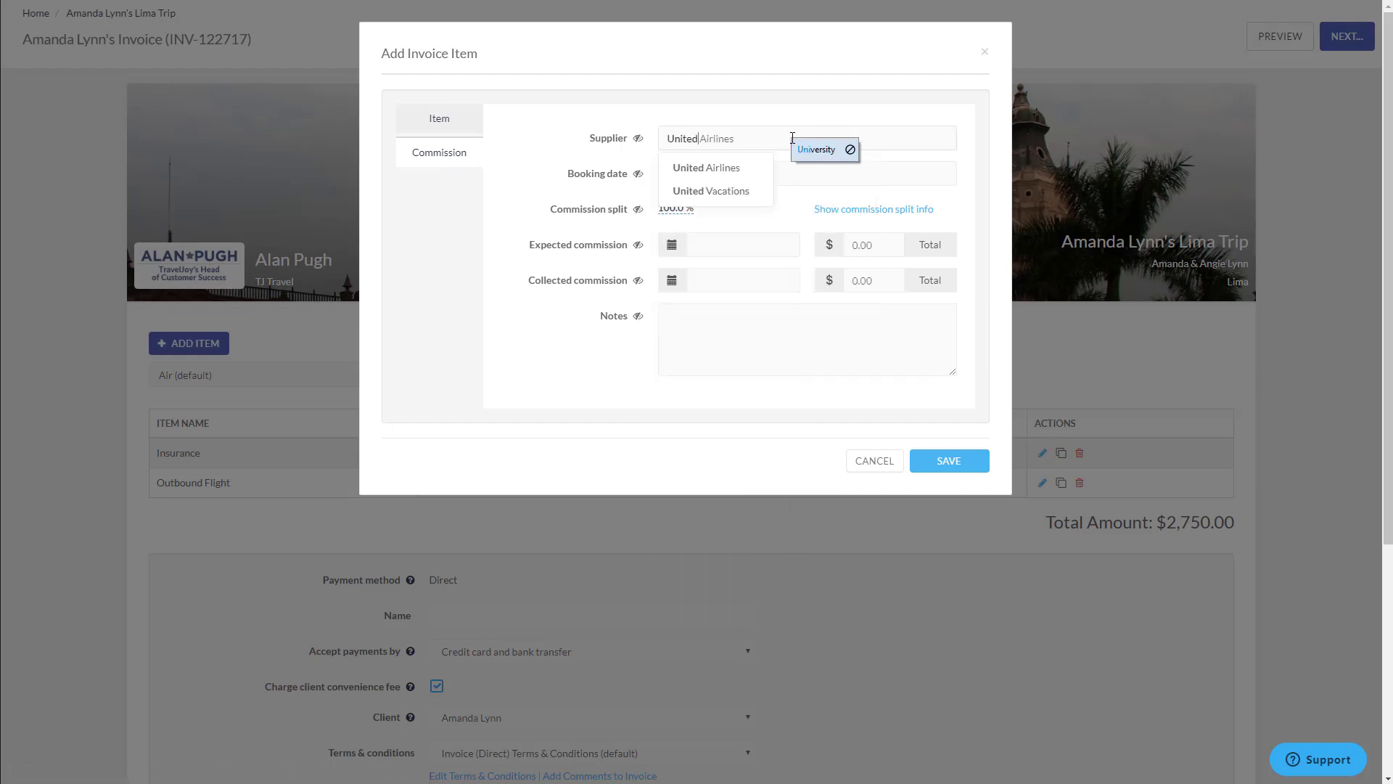
left_click(742, 172)
left_click(757, 171)
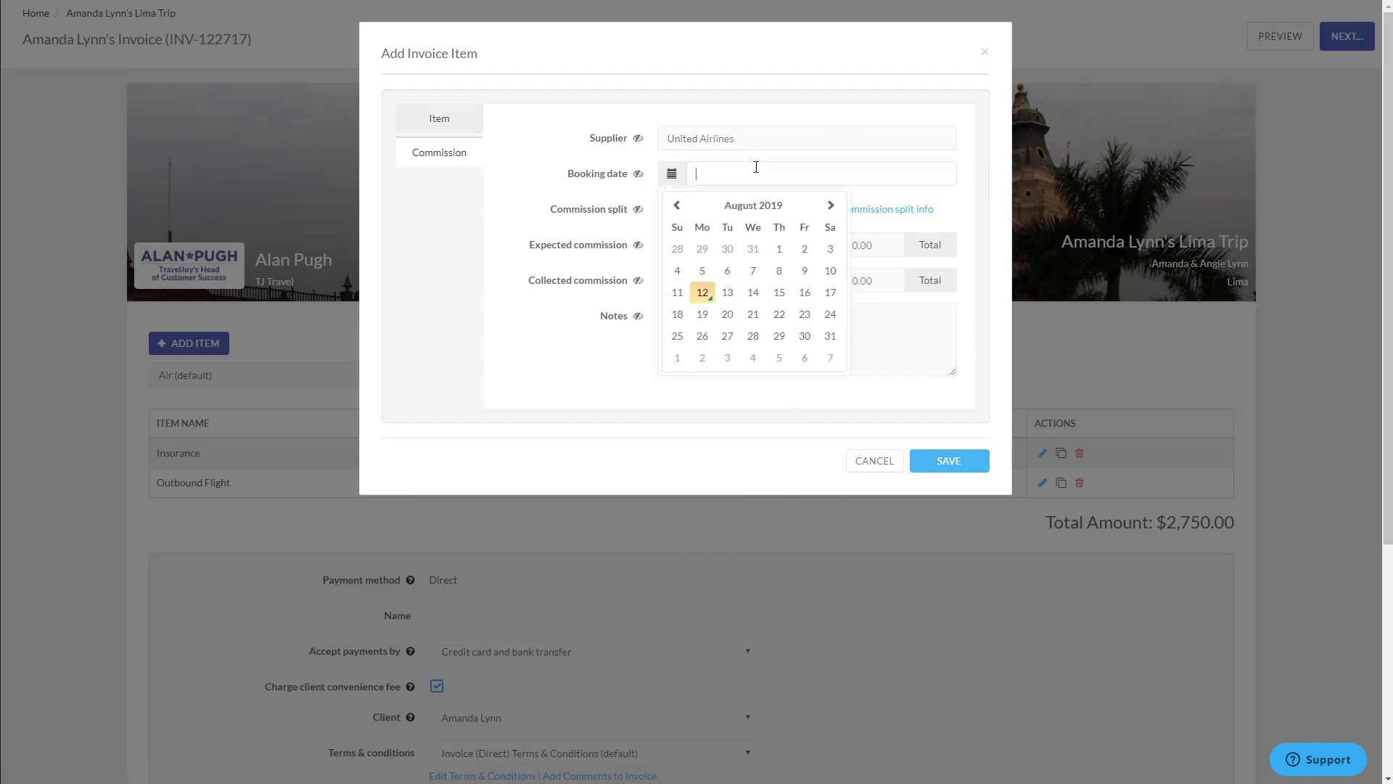
left_click(702, 294)
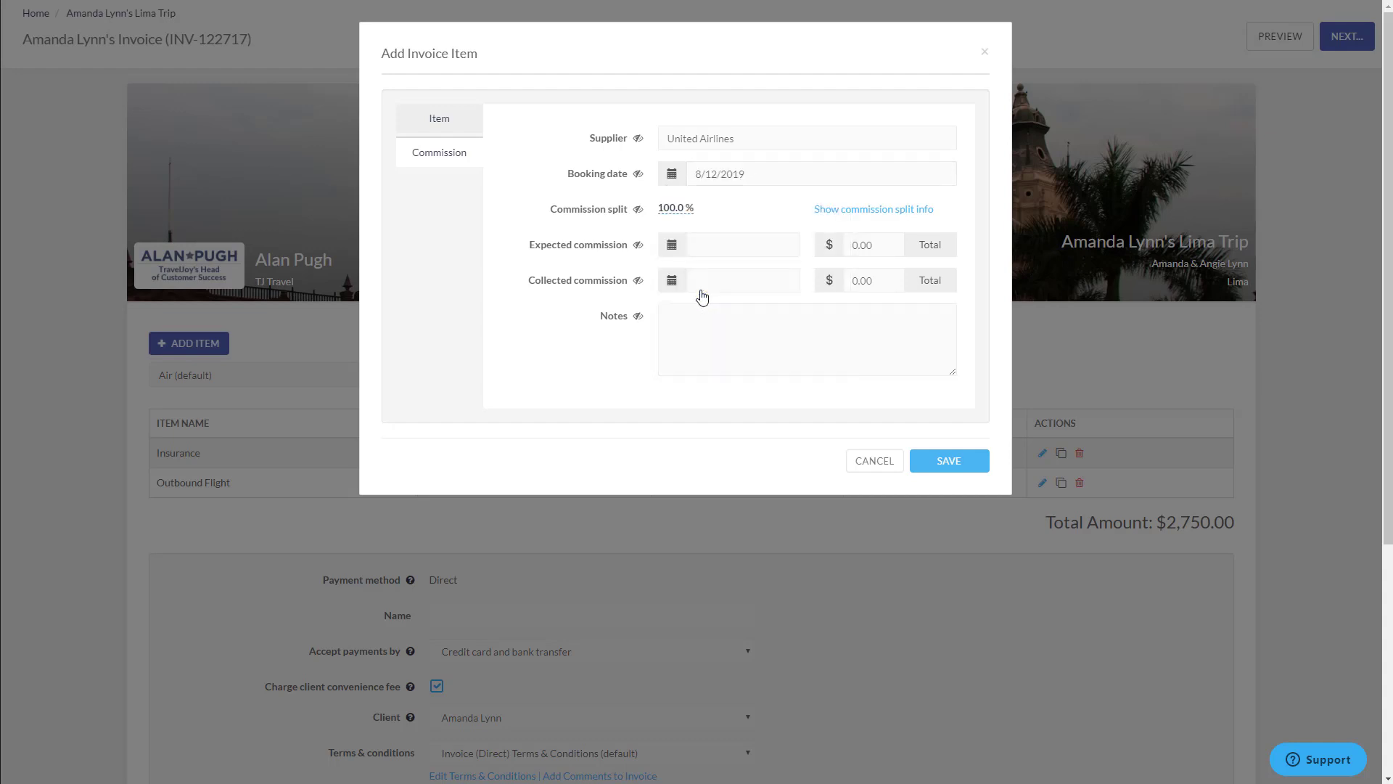
Set the return flight's expected commission to $150 dated 8/16/2019 and save the item.
left_click(721, 245)
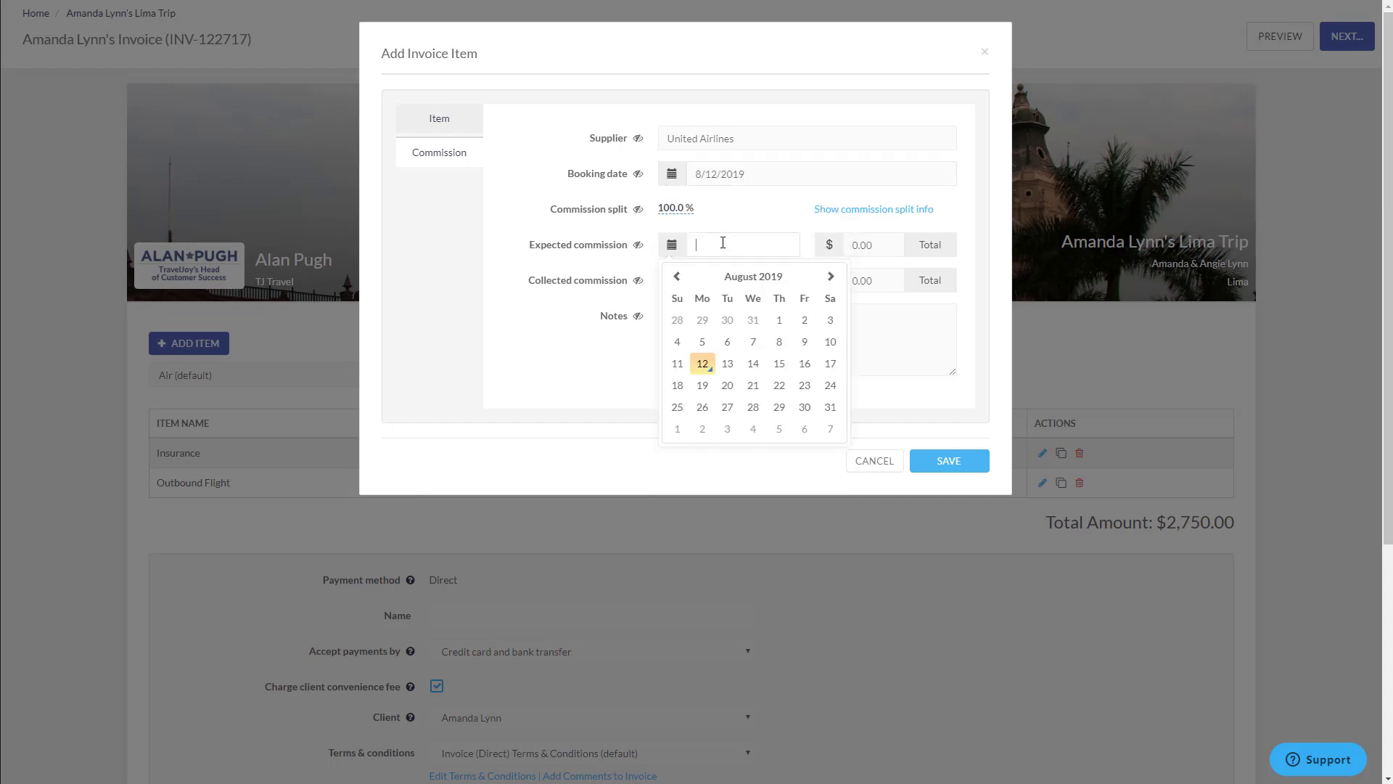
left_click(804, 366)
left_click(893, 242)
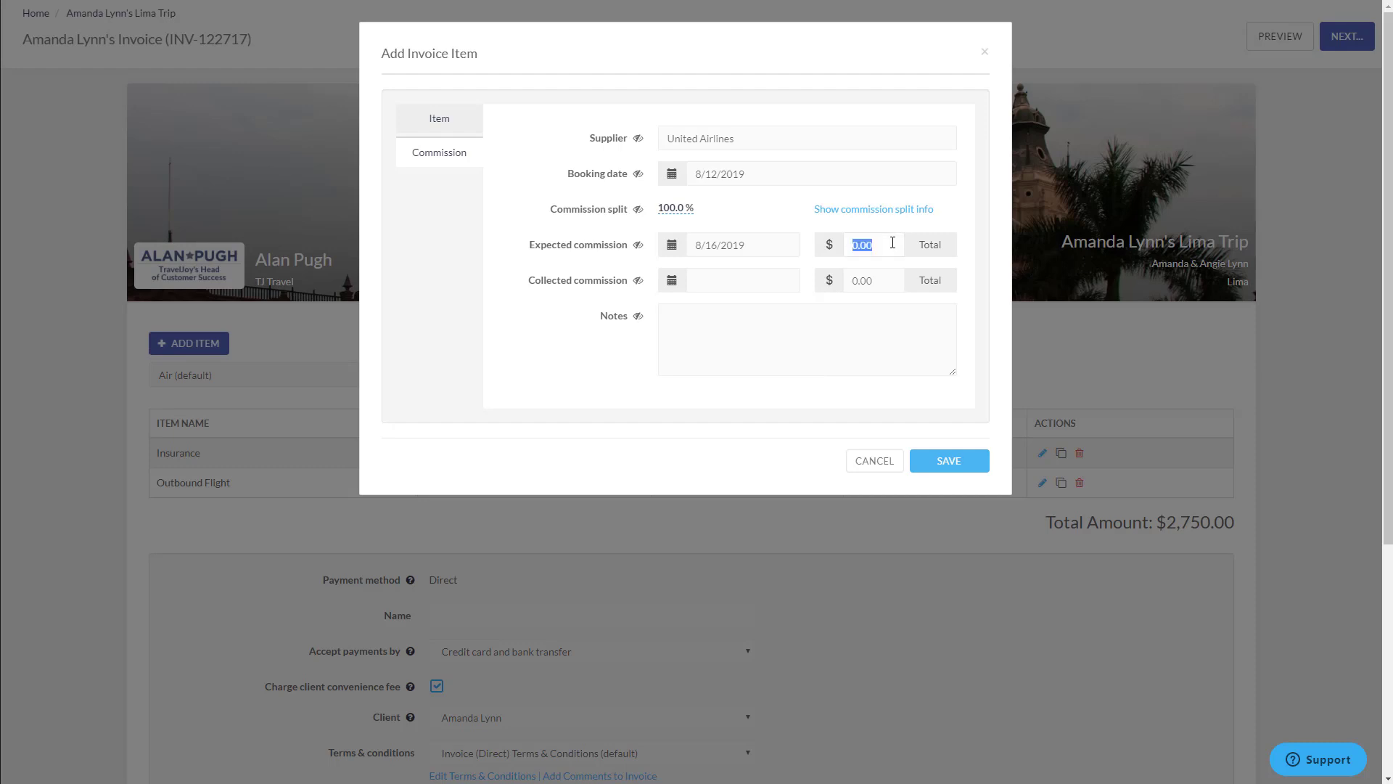
type("150")
left_click(949, 461)
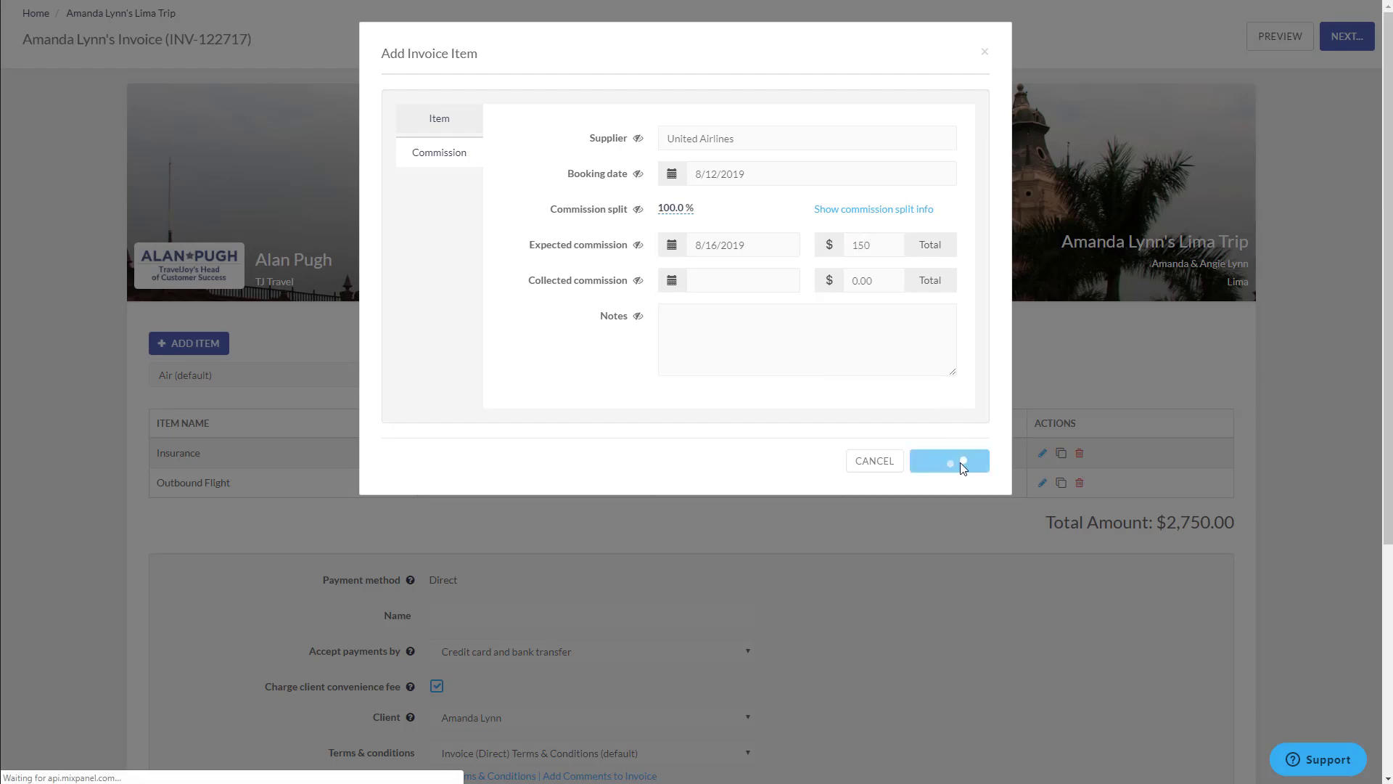
Name the invoice after the client's flight to Lima and choose the main traveller as its client.
scroll(954, 457, "down", 4)
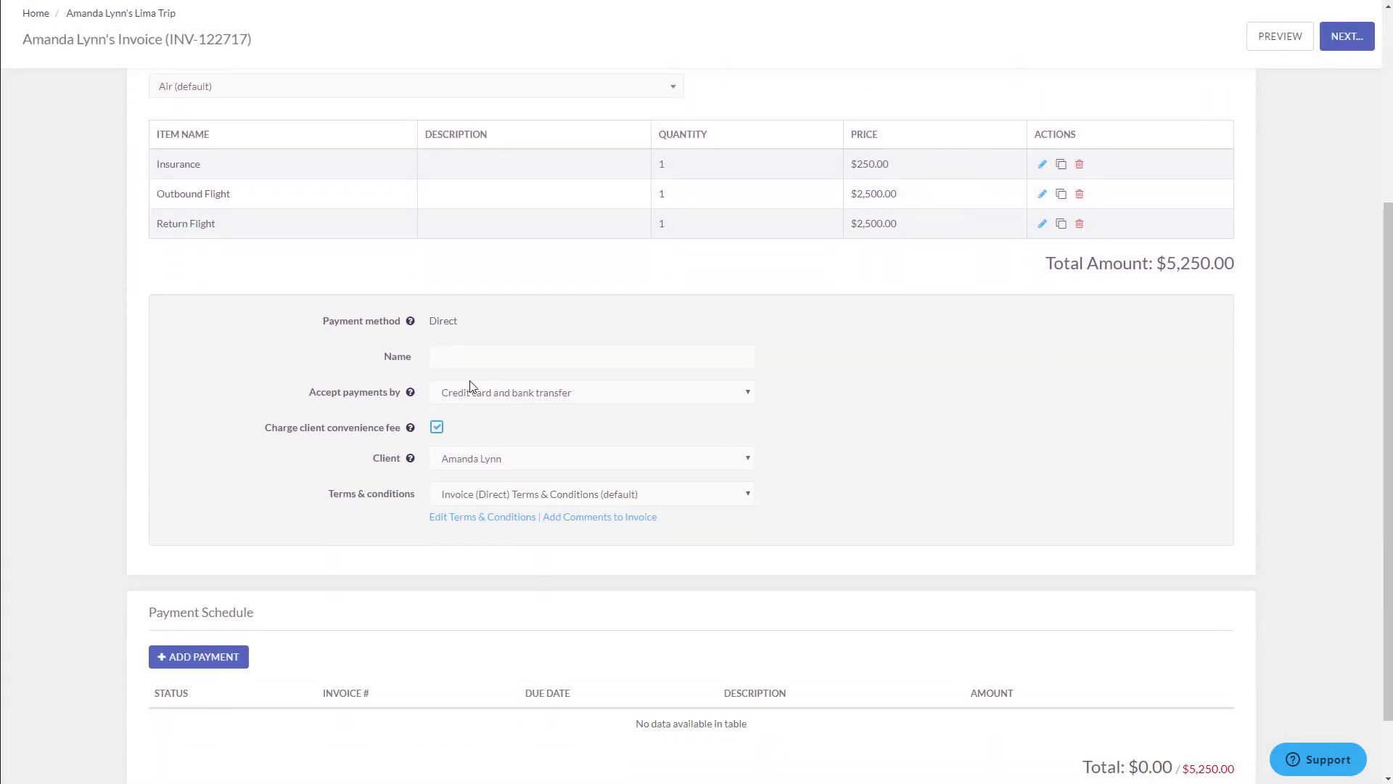
left_click(489, 358)
type("Alm")
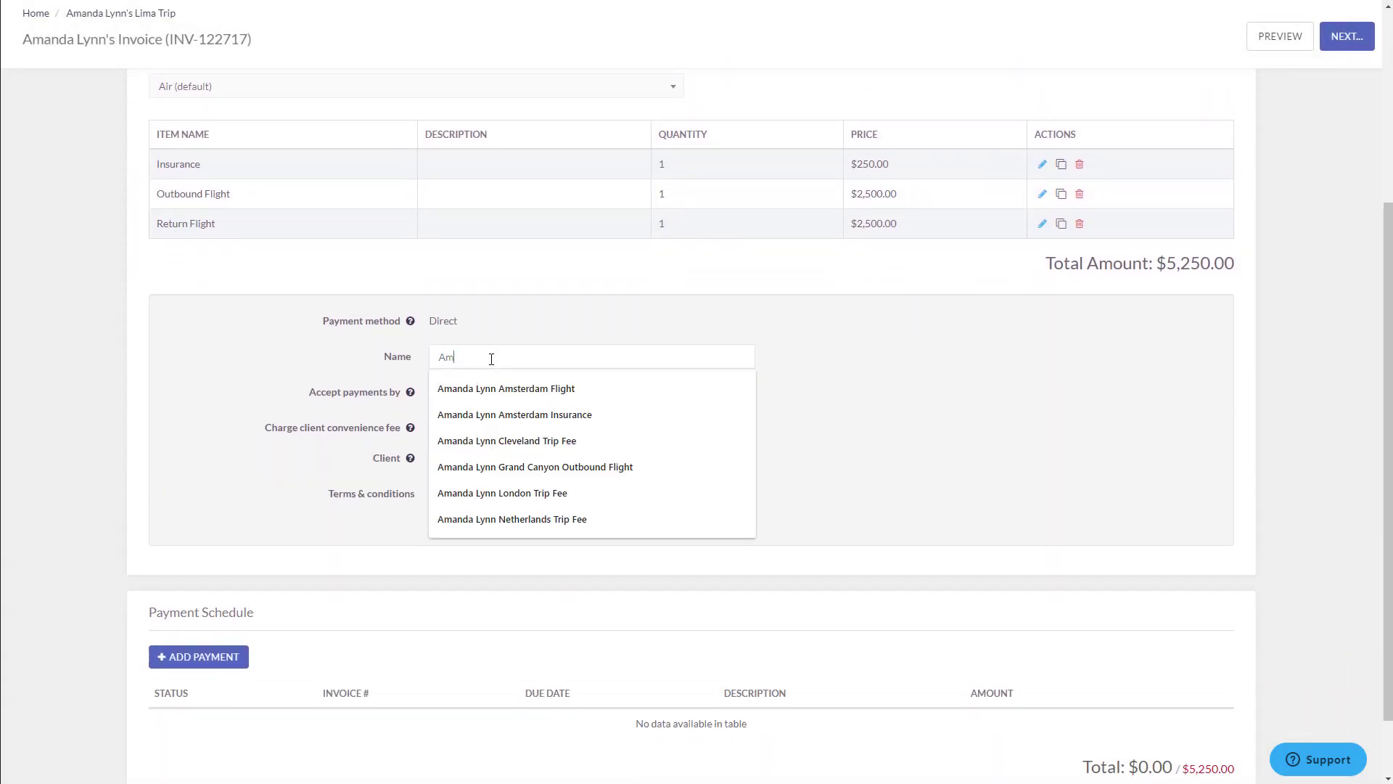
type("anda's Flight to Lima")
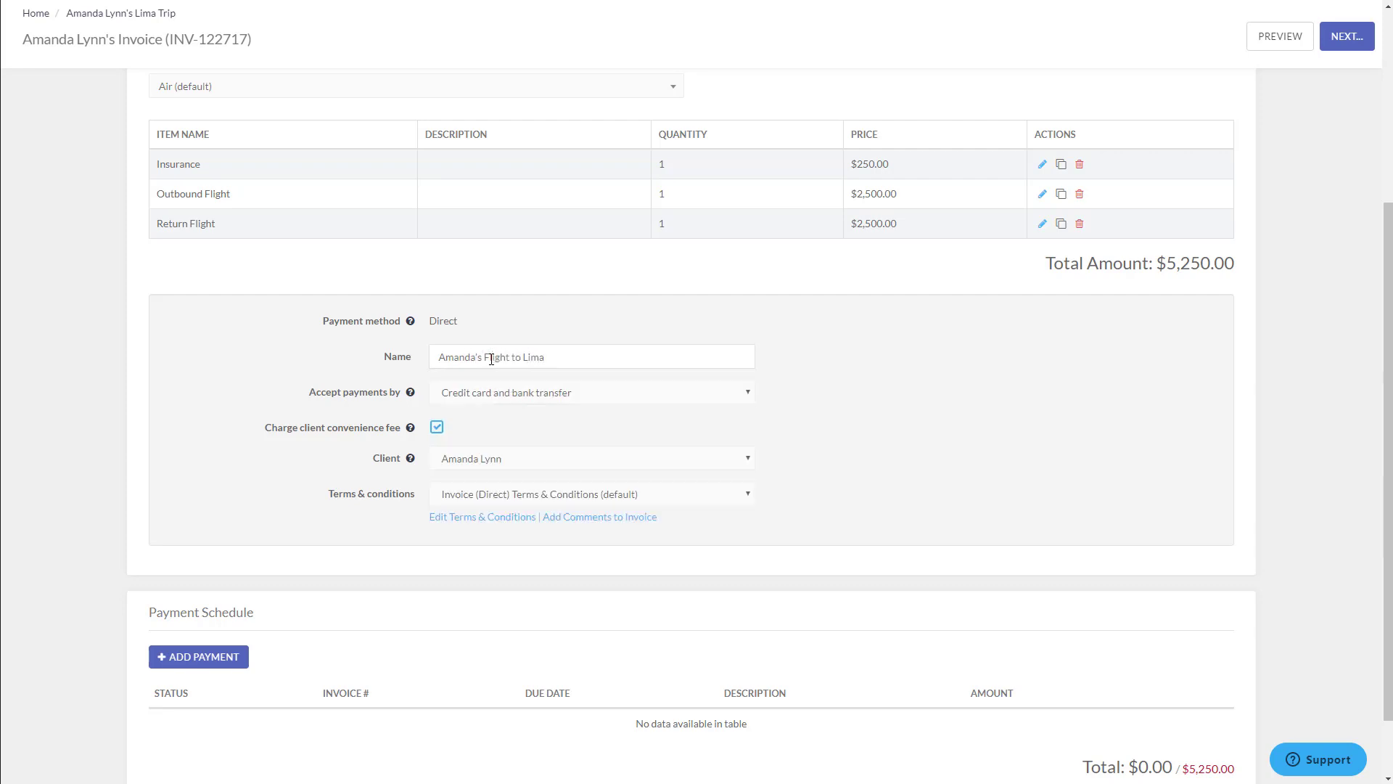
left_click(497, 463)
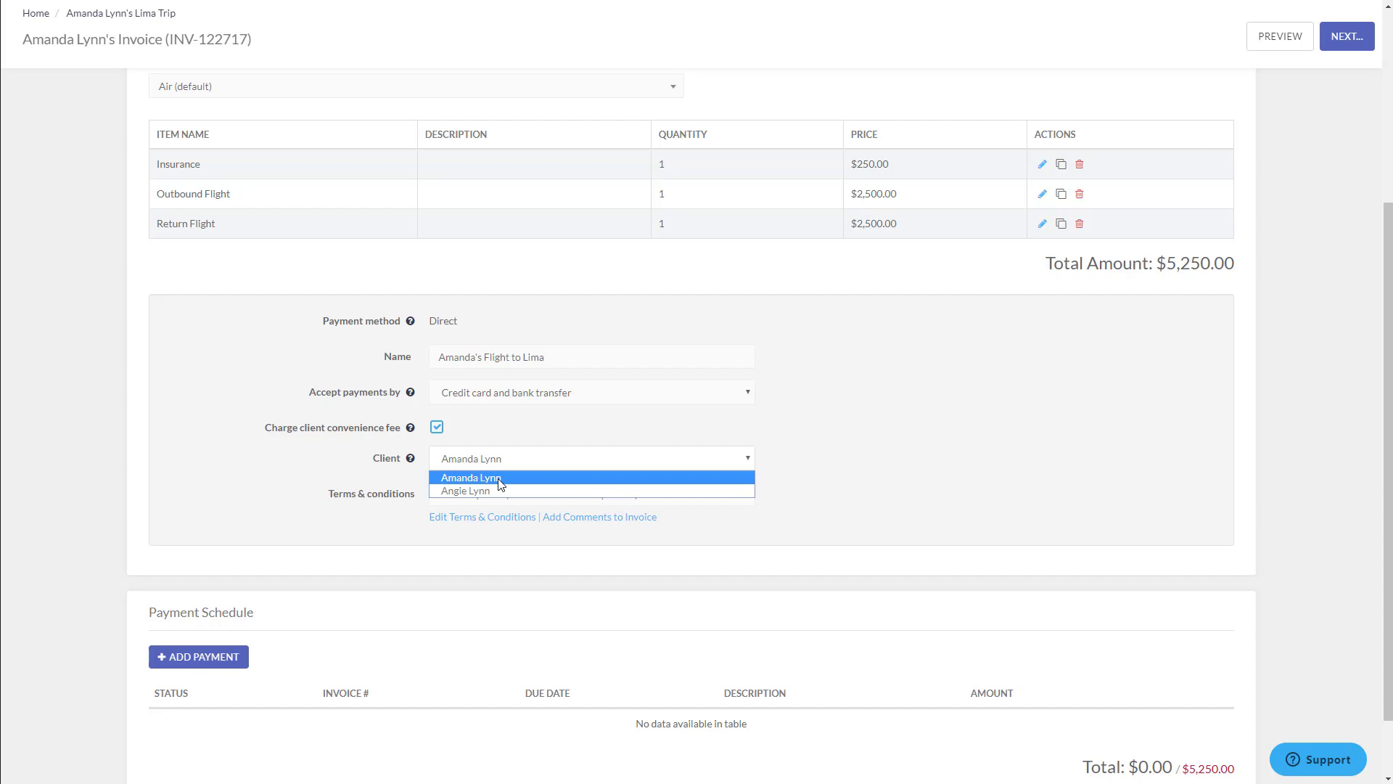
left_click(500, 479)
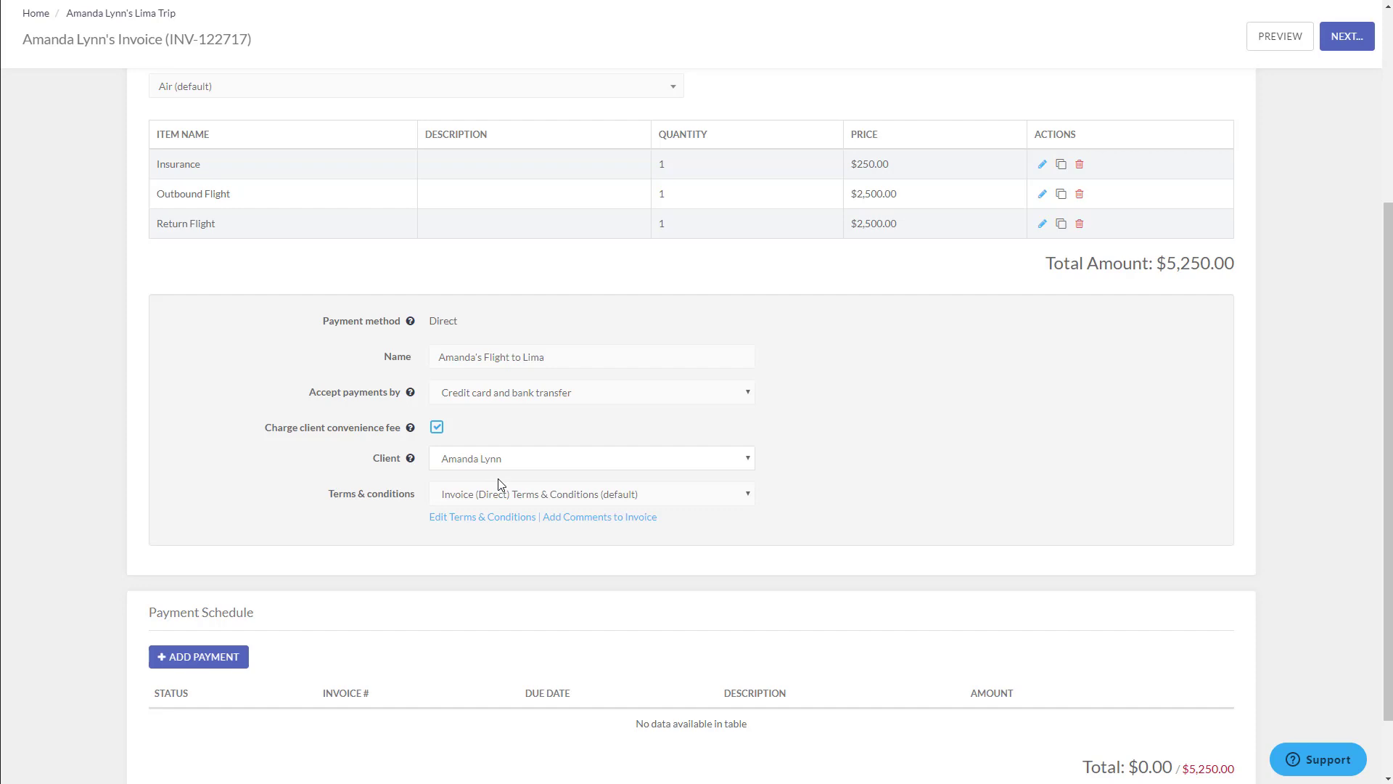
Accept payments by credit card and bank transfer, with the client convenience fee charged.
left_click(493, 395)
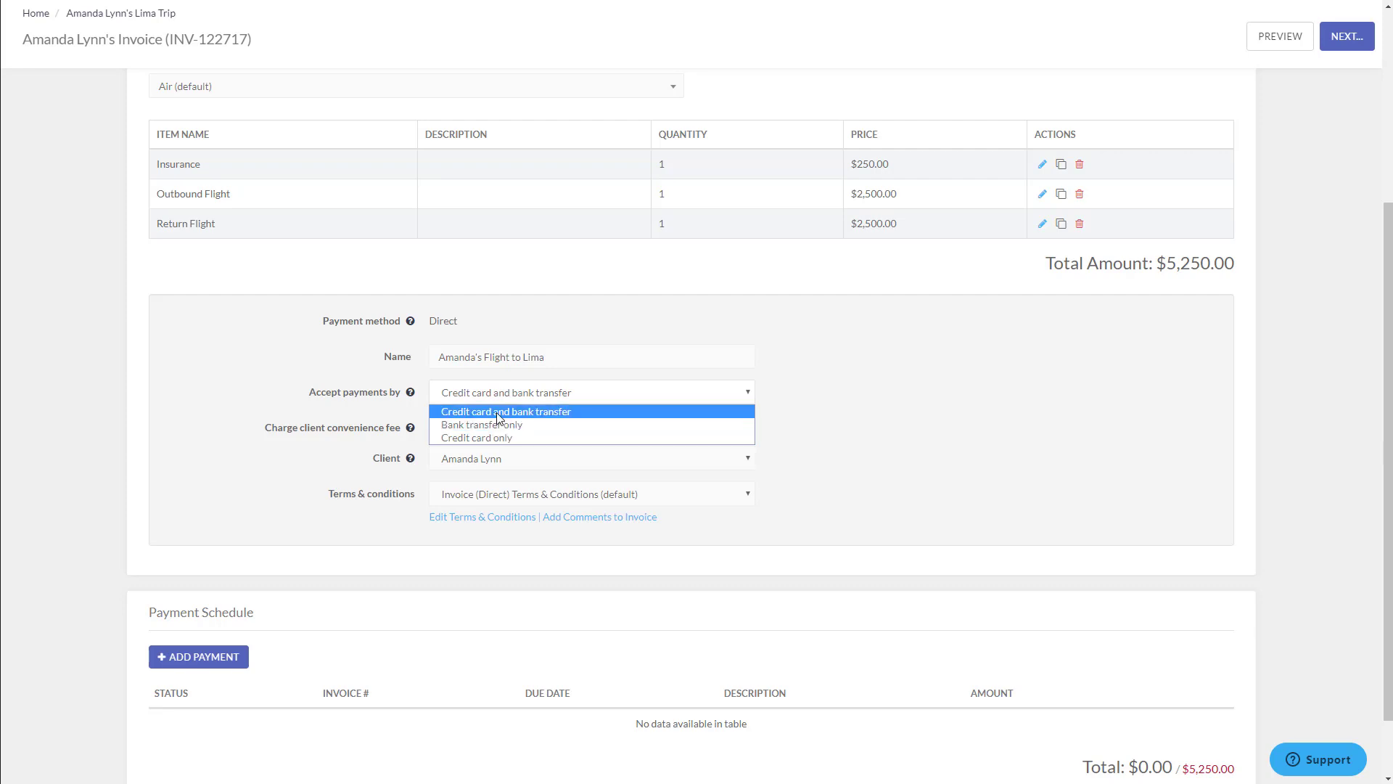
left_click(496, 412)
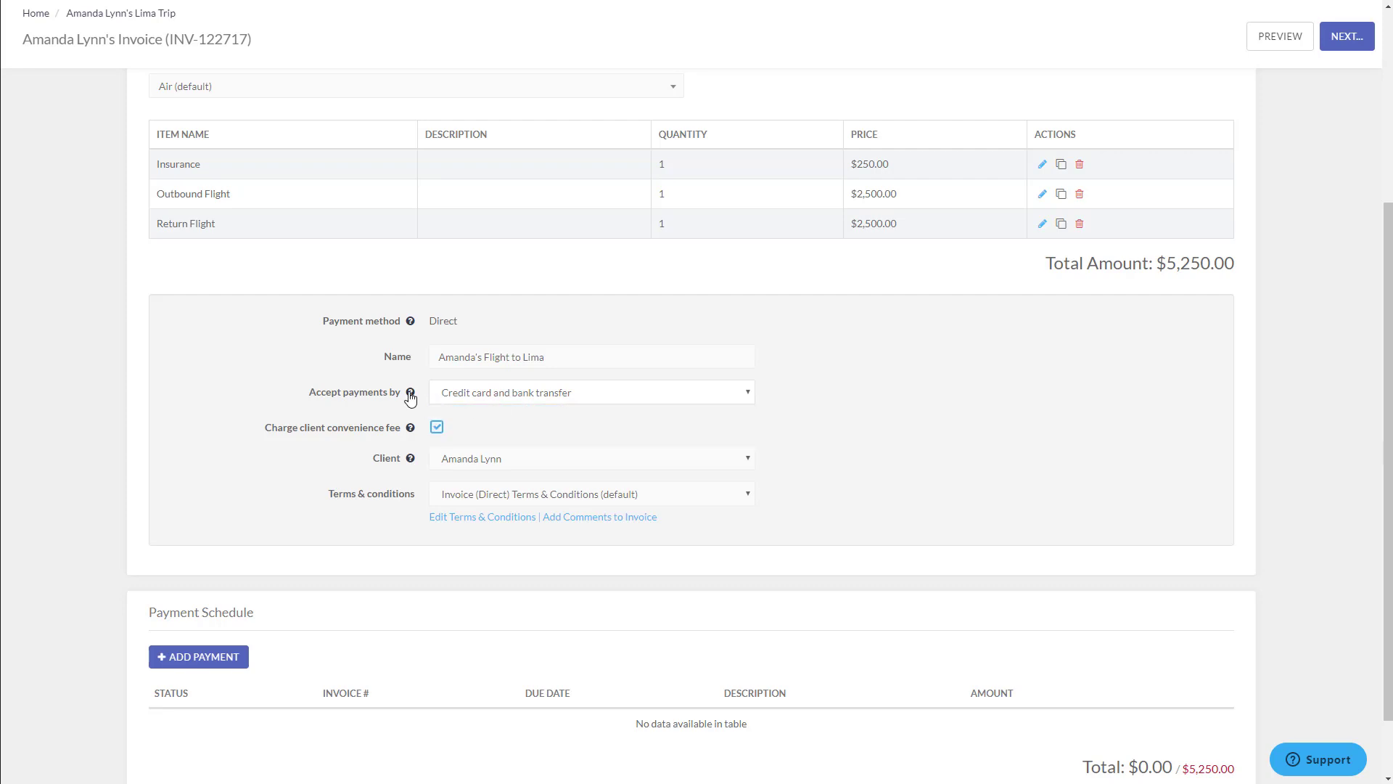
mouse_move(411, 396)
left_click(492, 394)
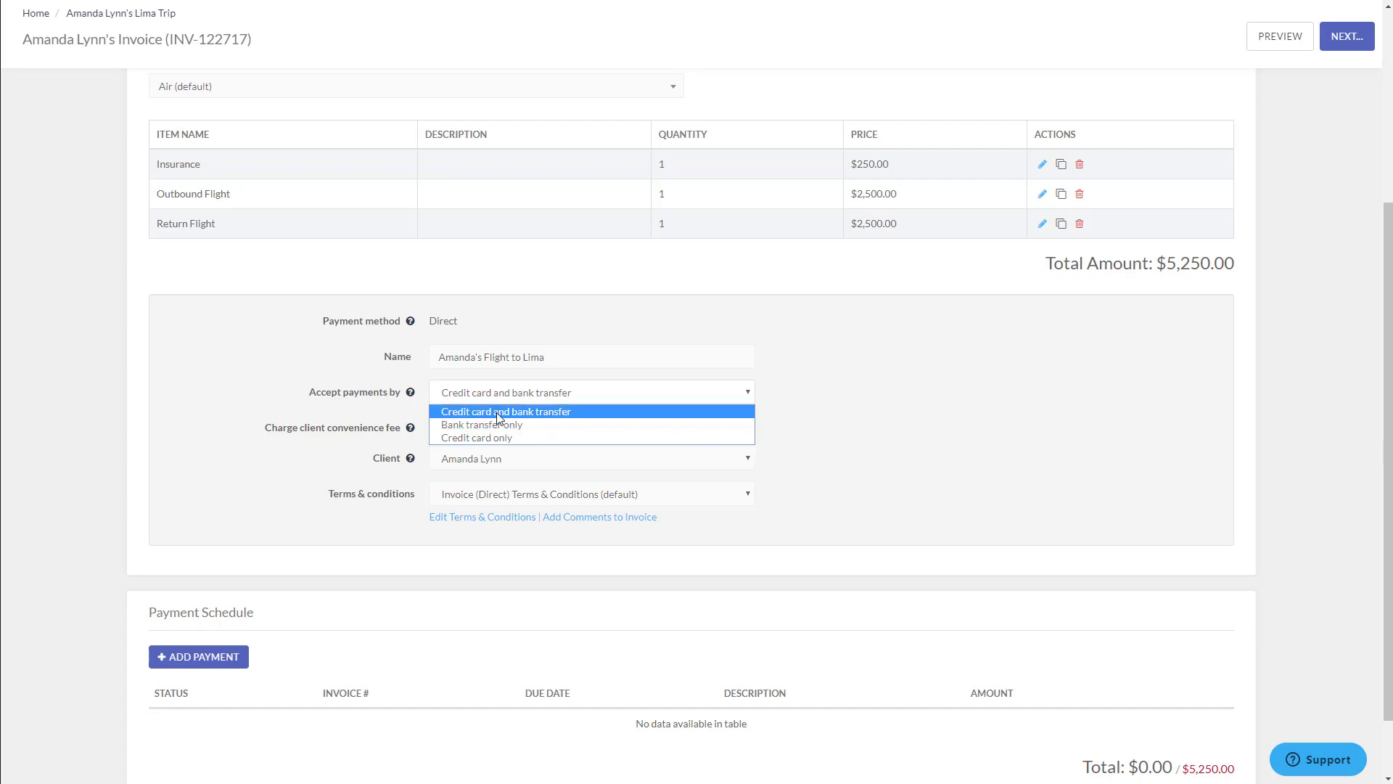
left_click(498, 418)
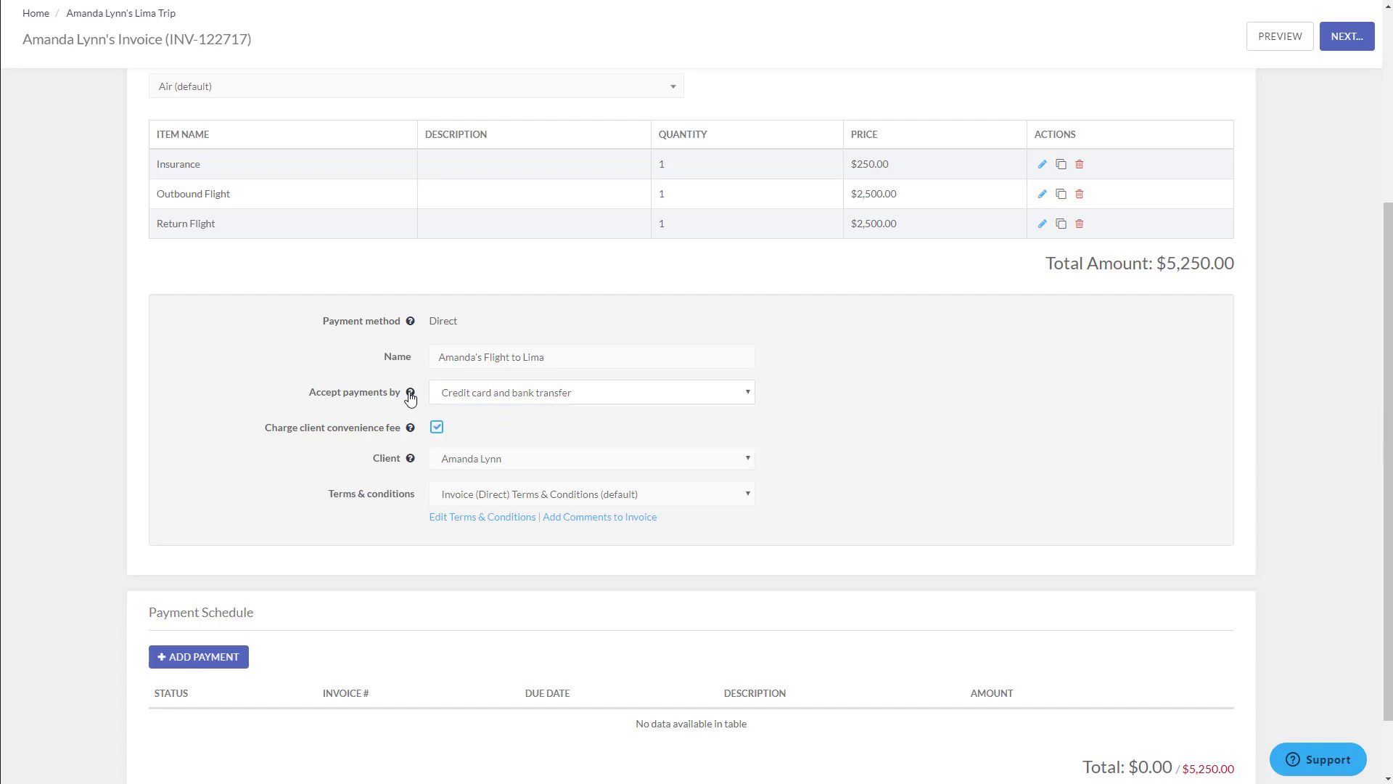
mouse_move(409, 396)
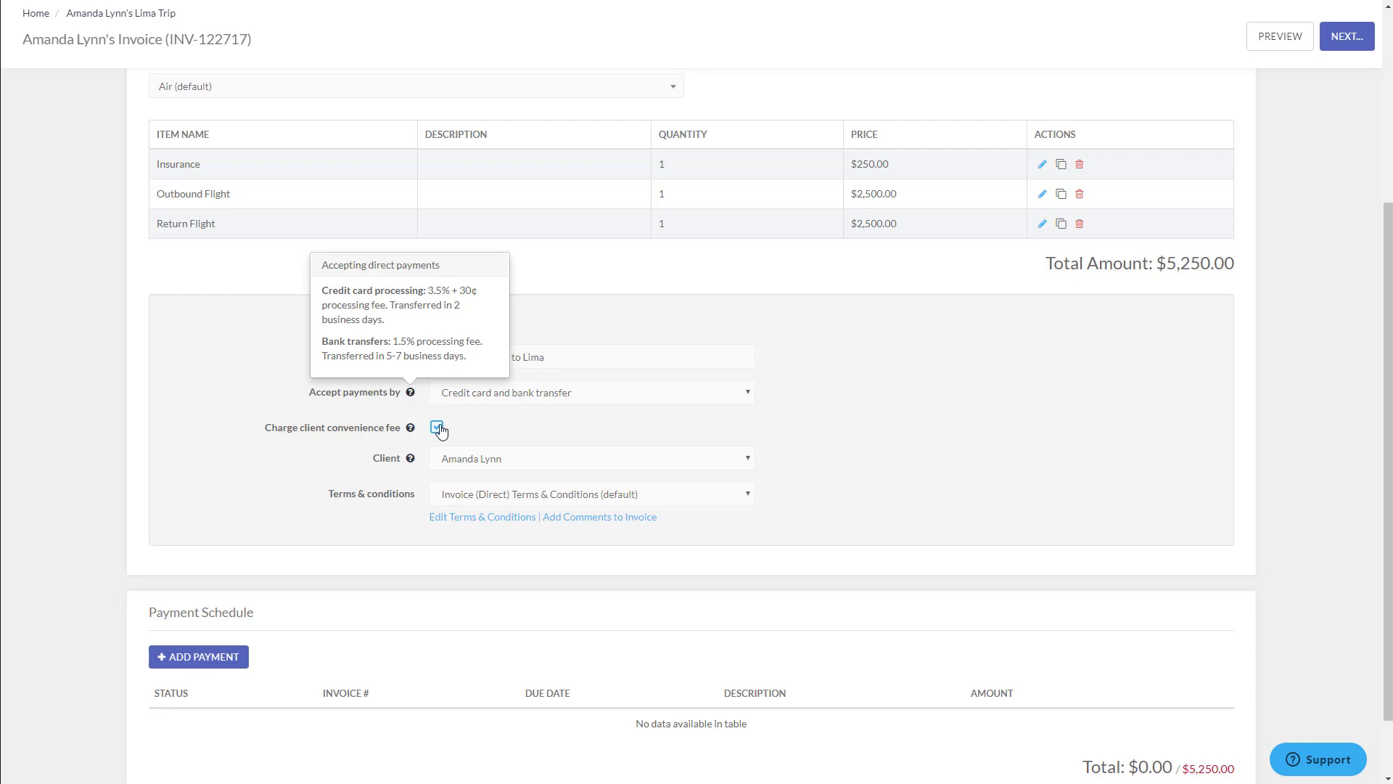
left_click(486, 435)
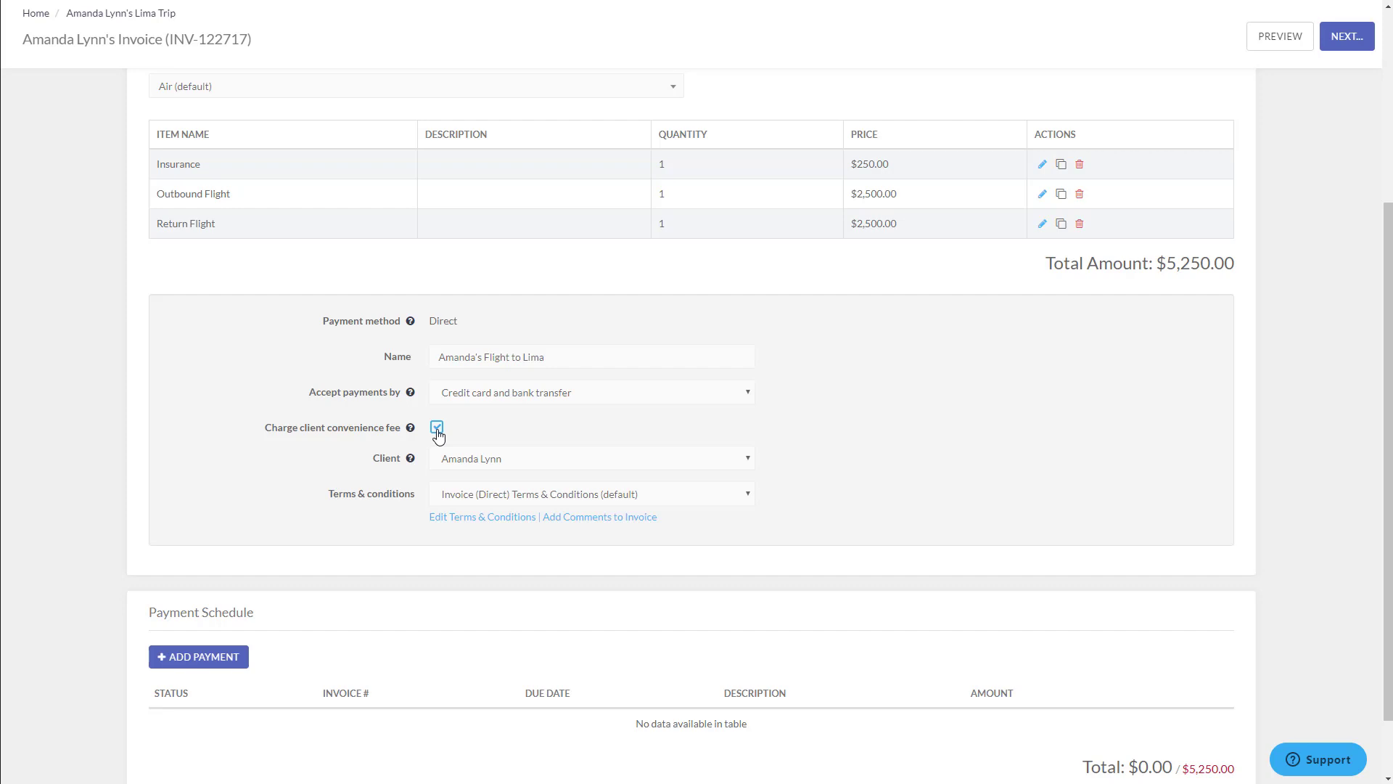
left_click(438, 429)
left_click(437, 427)
Add a payment to the payment schedule, described as "deposit" with an amount of $250.
scroll(791, 405, "down", 1)
left_click(202, 584)
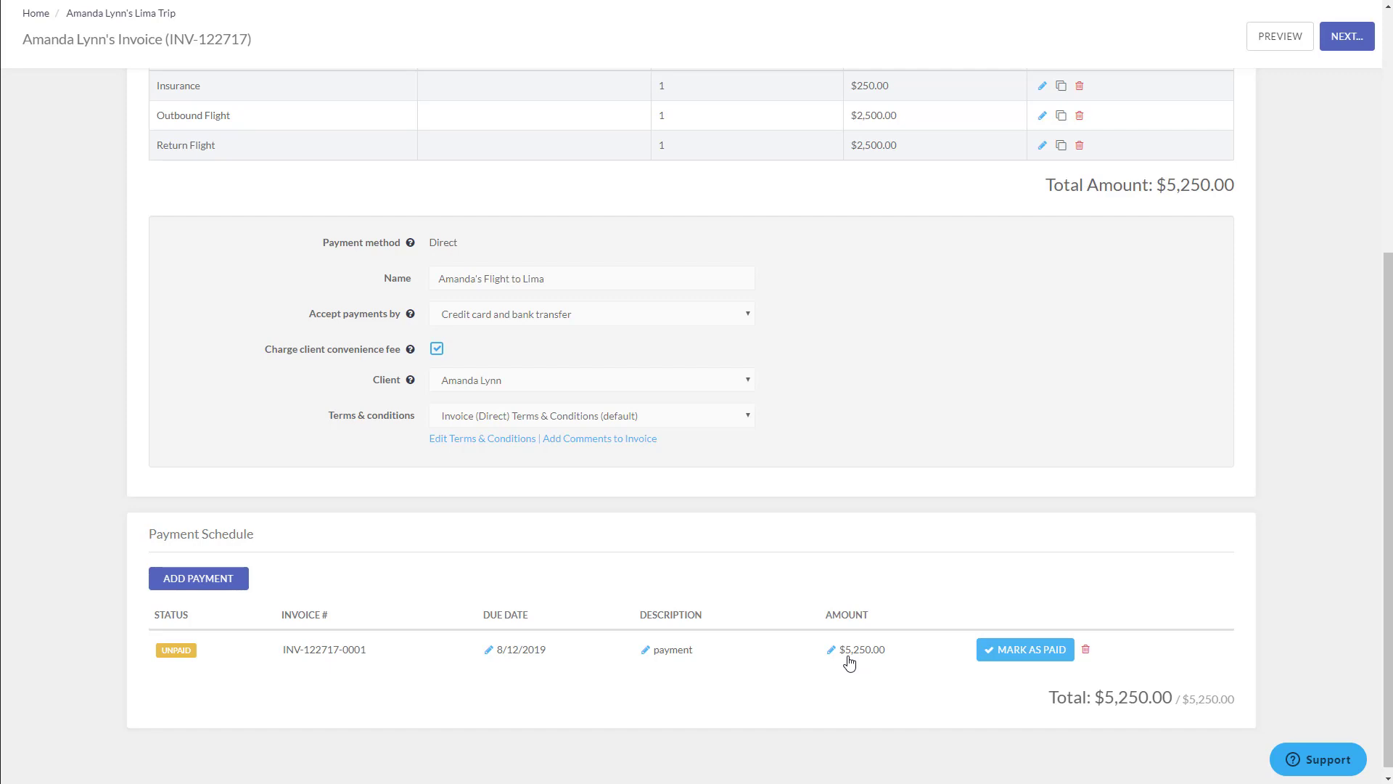
left_click(682, 650)
double_click(683, 650)
type("deposit")
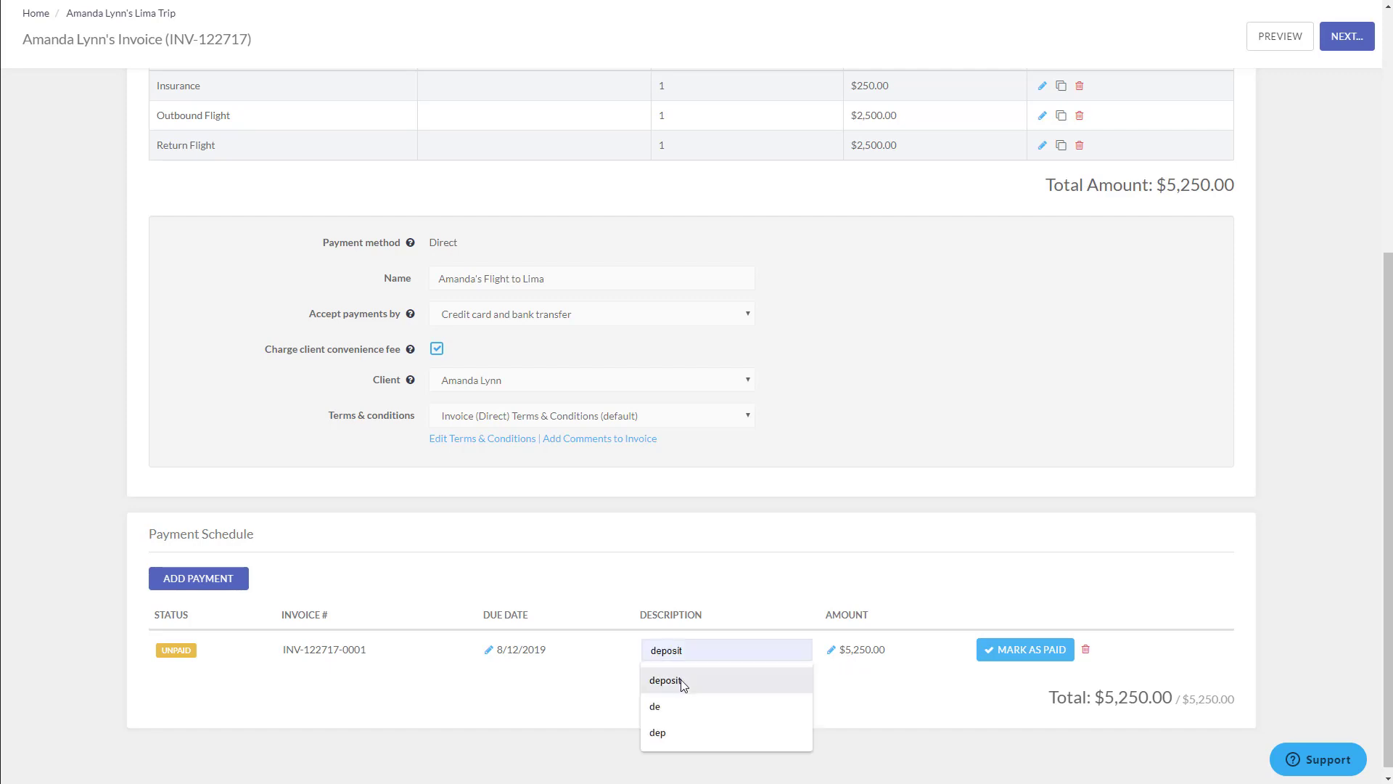
left_click(682, 680)
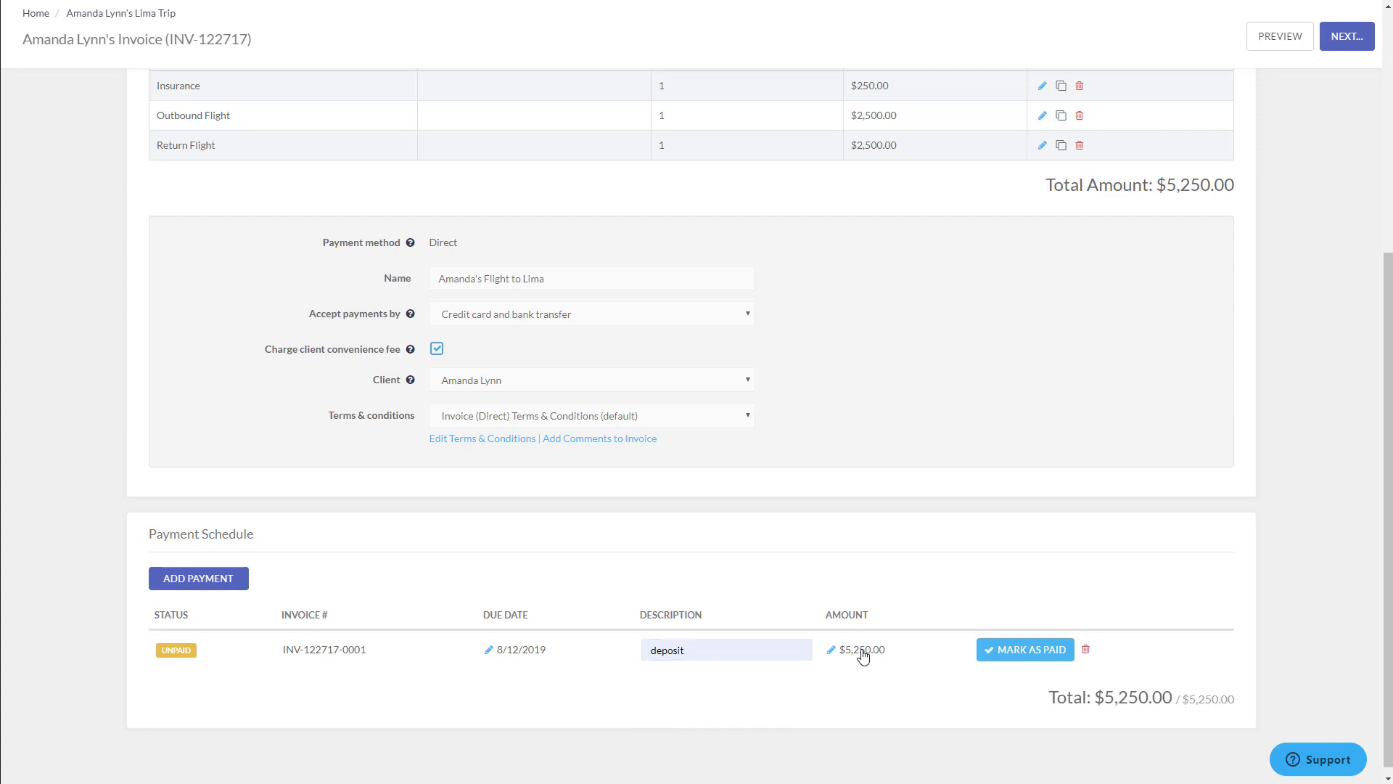
left_click(870, 653)
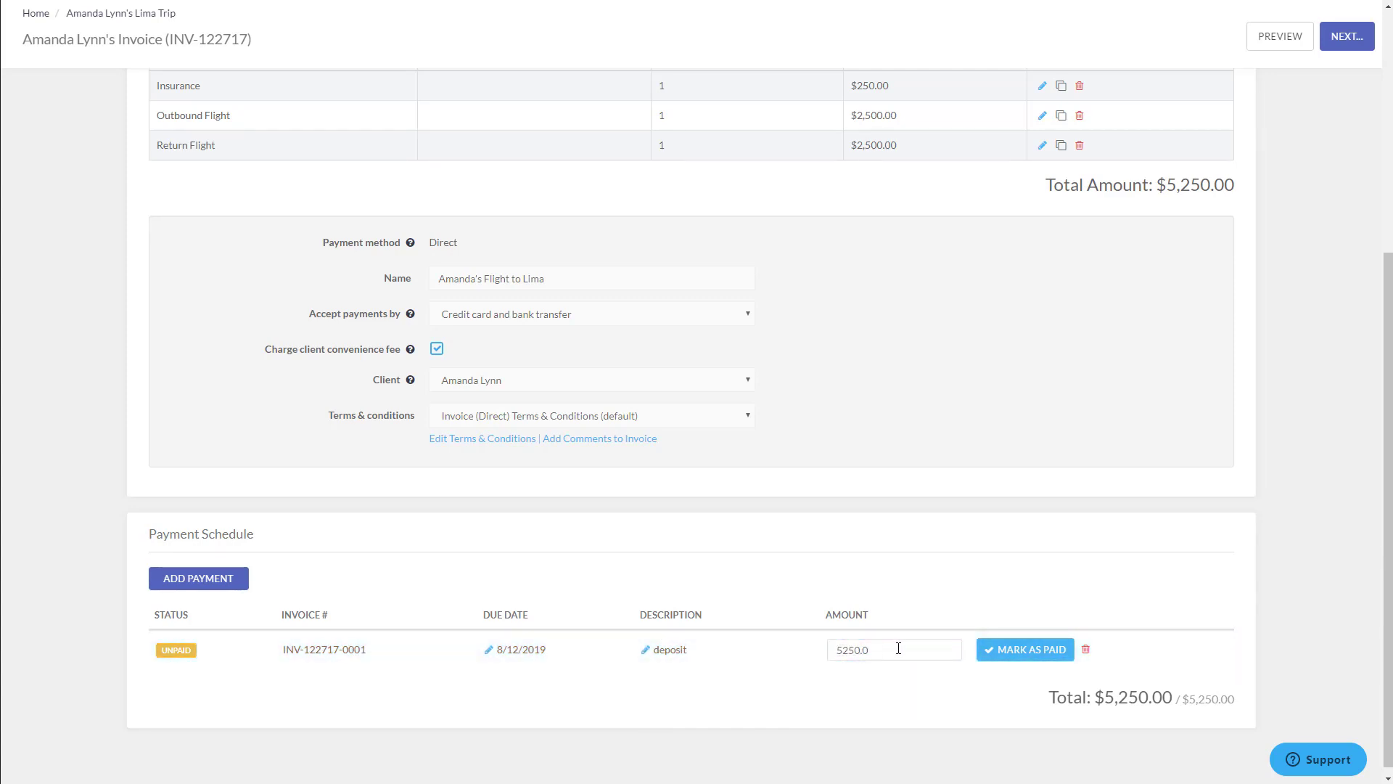
key("BackSpace")
left_click(987, 727)
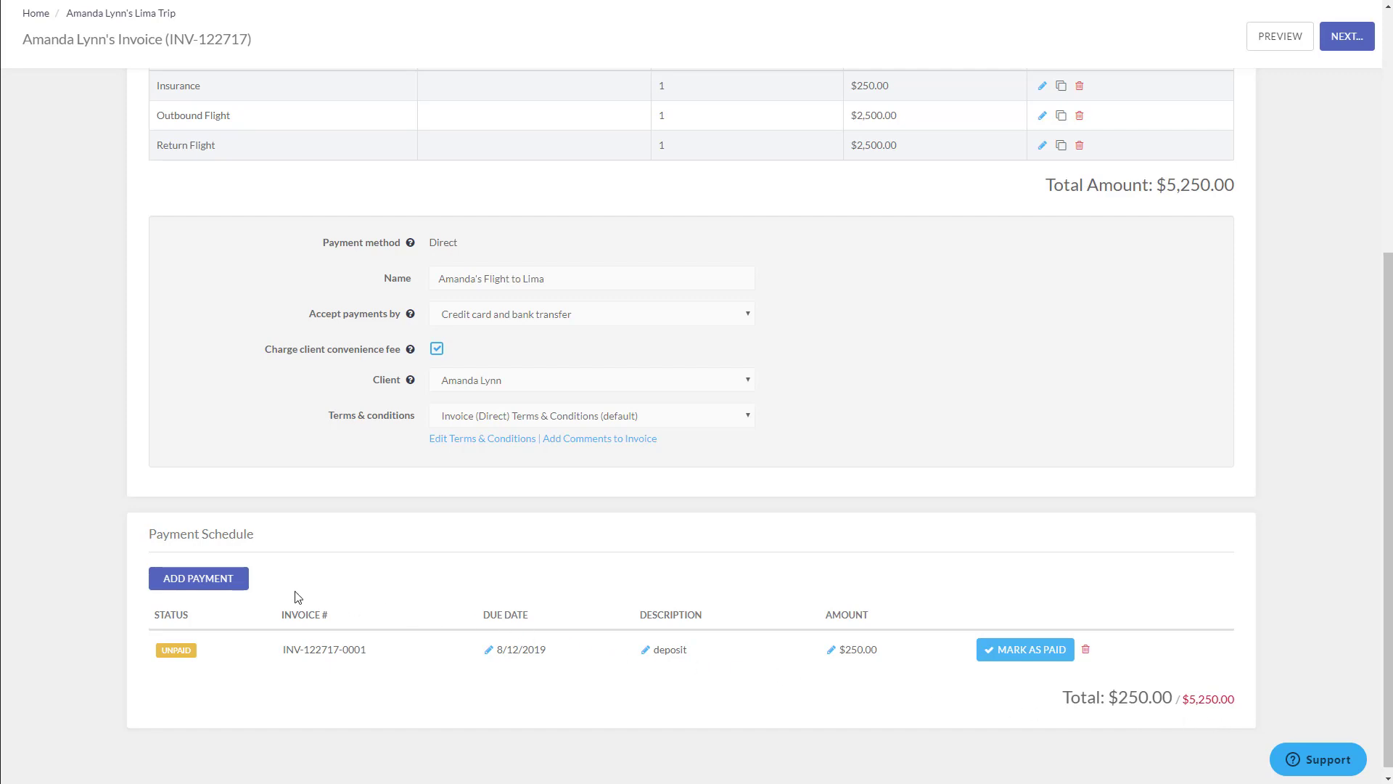
Add a second scheduled payment of $2,500 due 9/12/2019, described as "first payment".
left_click(199, 585)
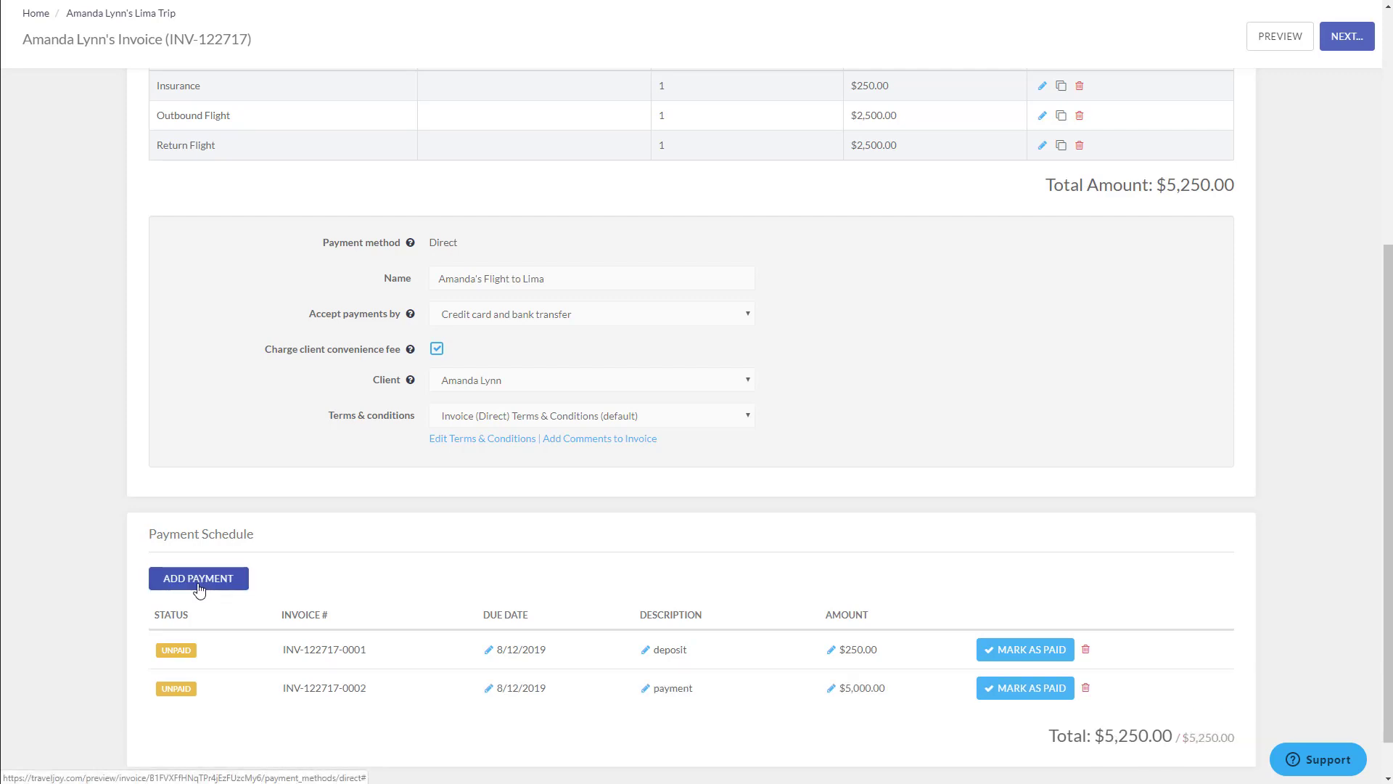
left_click(876, 696)
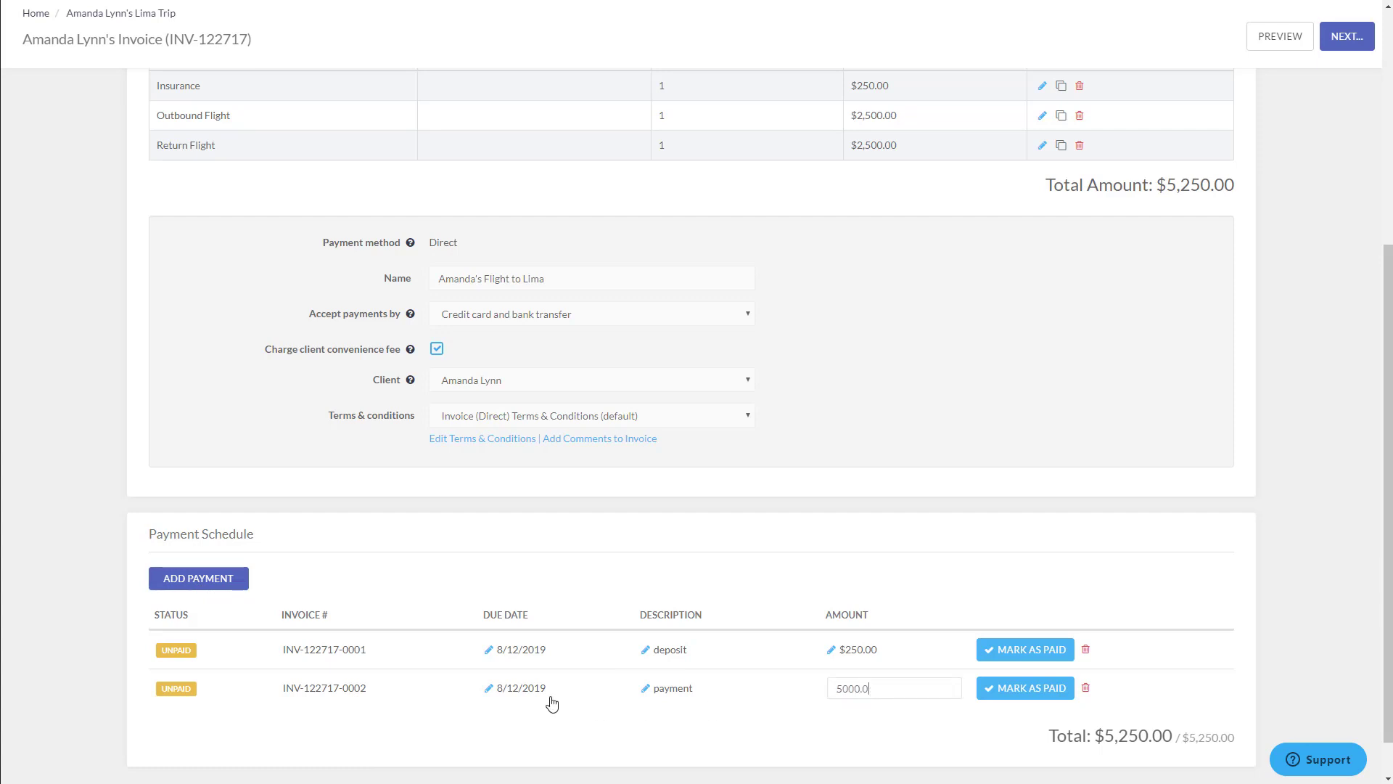
left_click(521, 687)
left_click(658, 498)
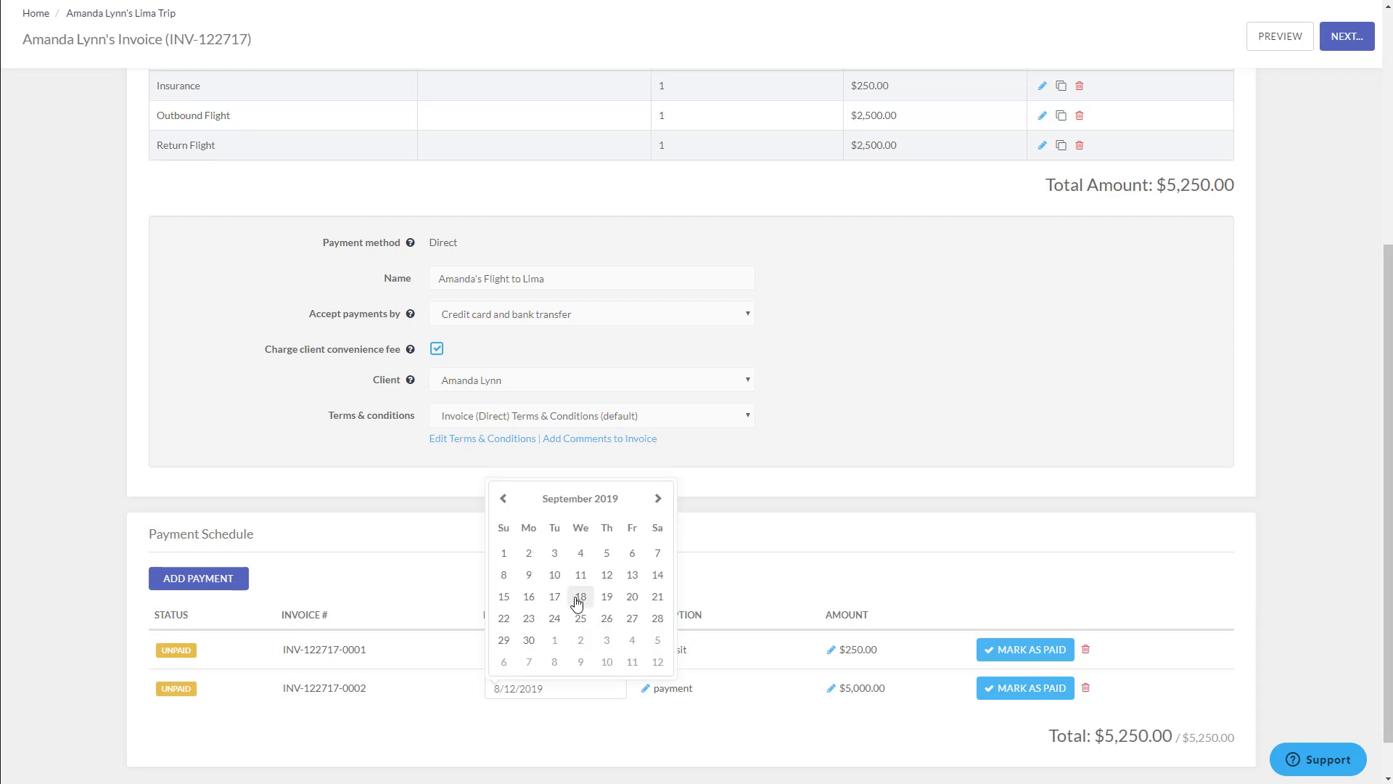
left_click(606, 597)
left_click(683, 689)
type("first")
left_click(695, 634)
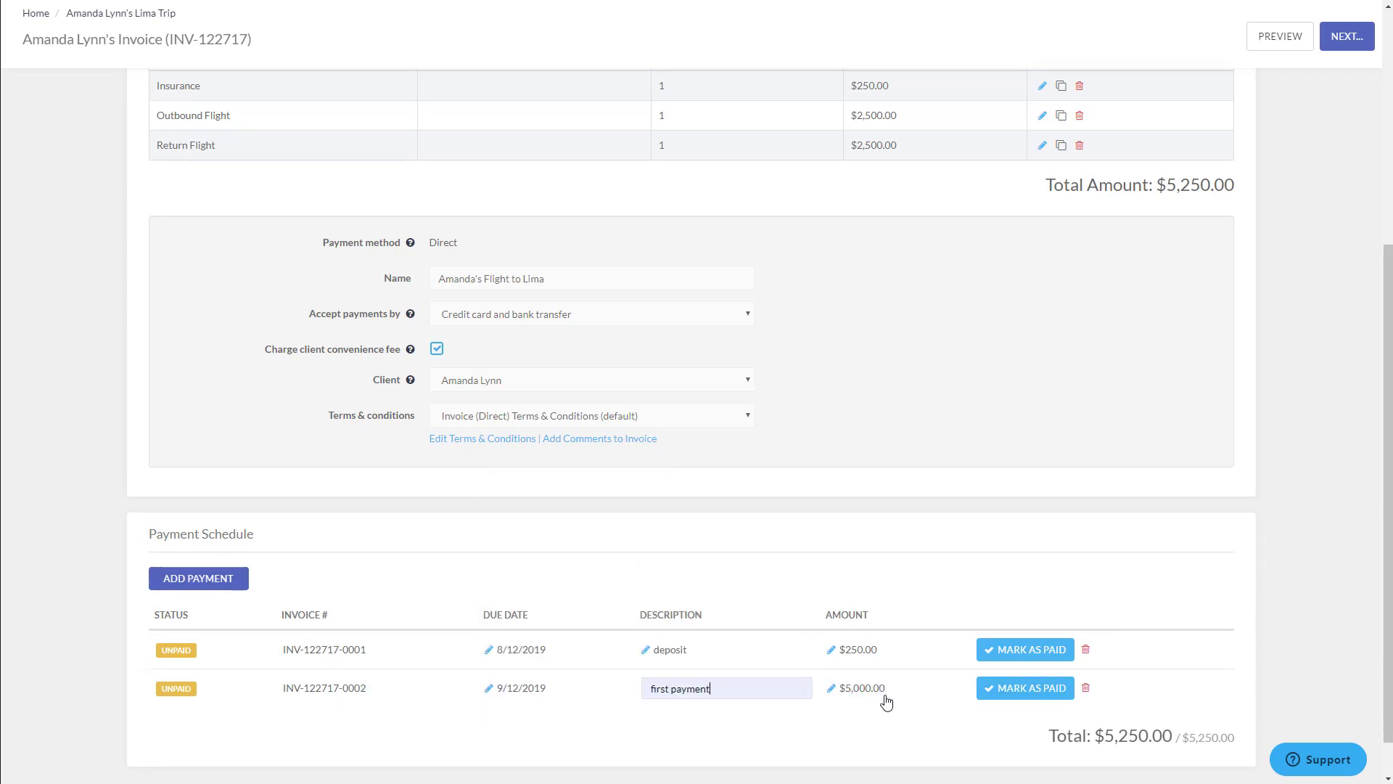
left_click(878, 689)
type("2500")
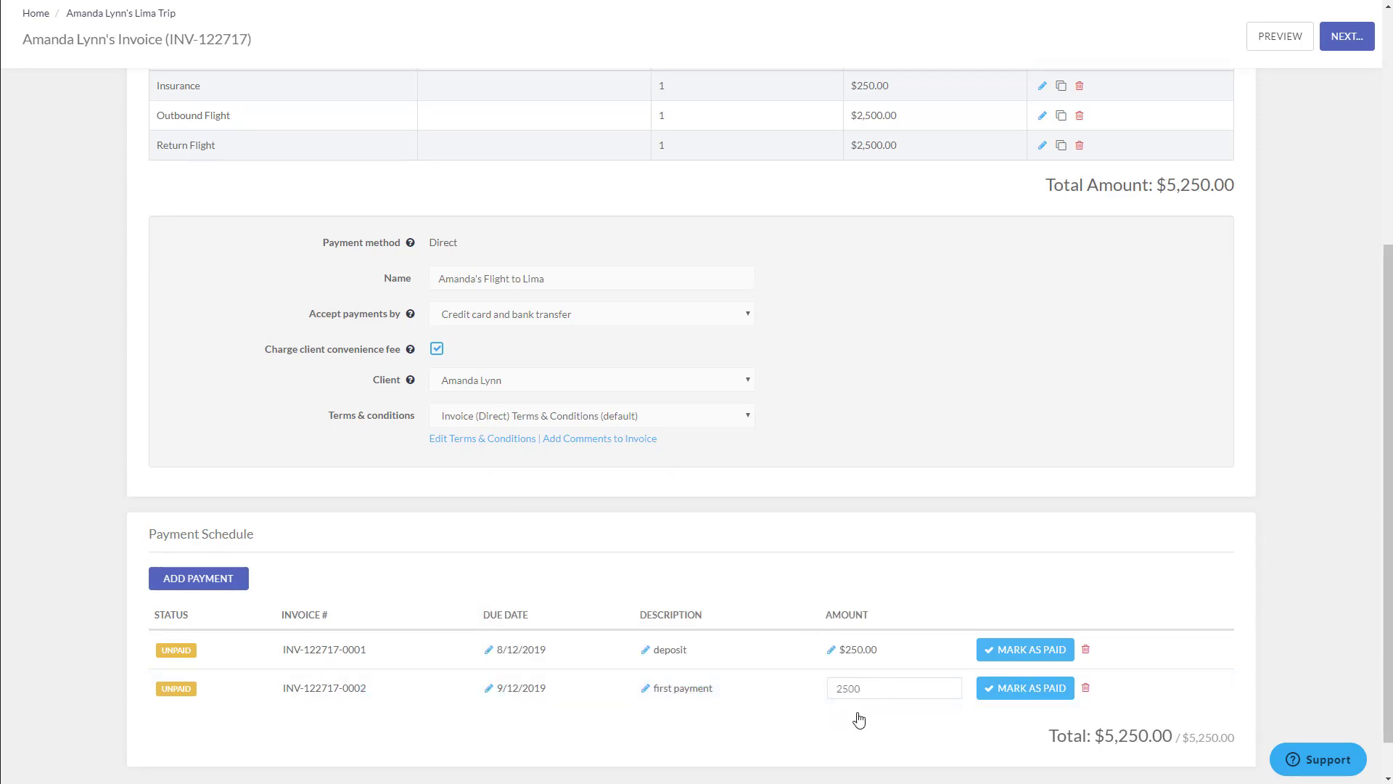
key("Return")
Add a third scheduled payment due 10/12/2019, described as "final payment".
left_click(227, 587)
left_click(521, 727)
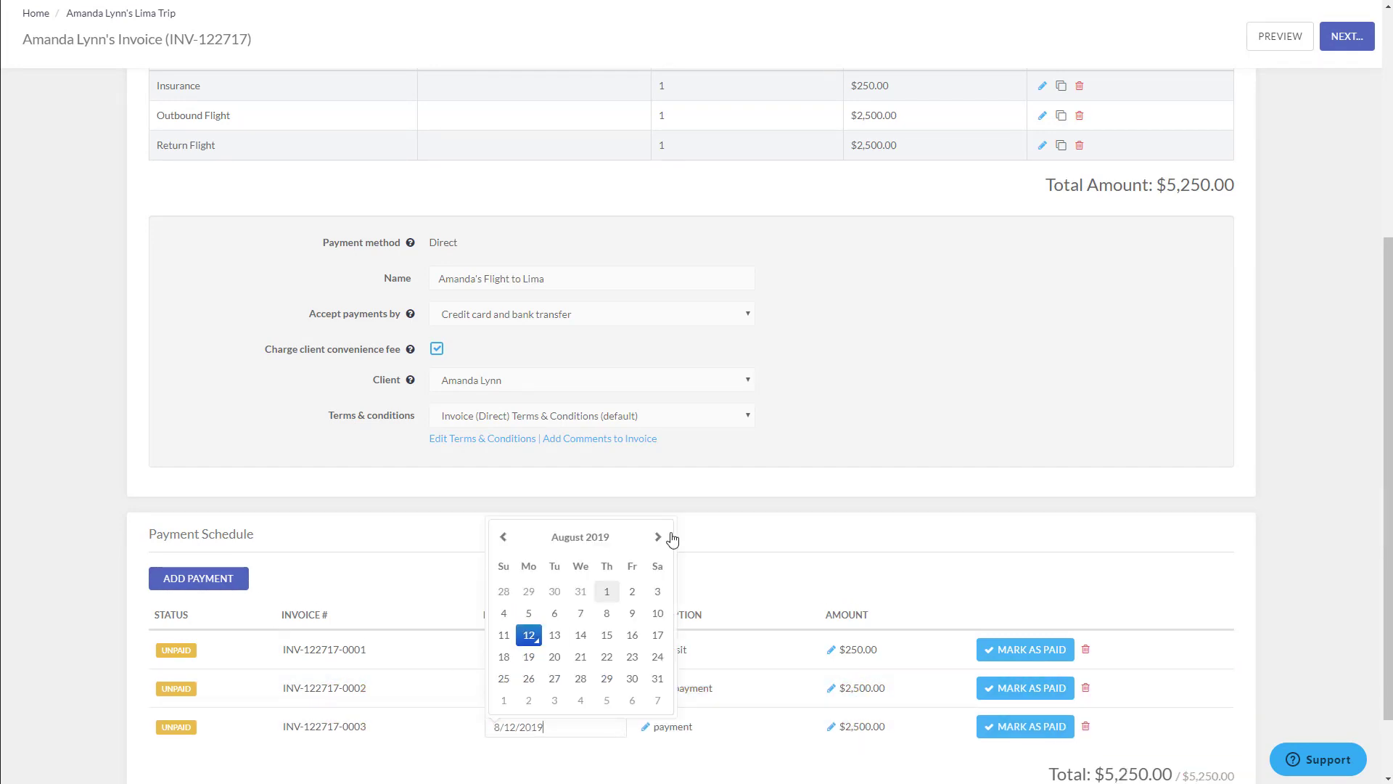
left_click(658, 537)
left_click(657, 537)
left_click(657, 614)
left_click(673, 726)
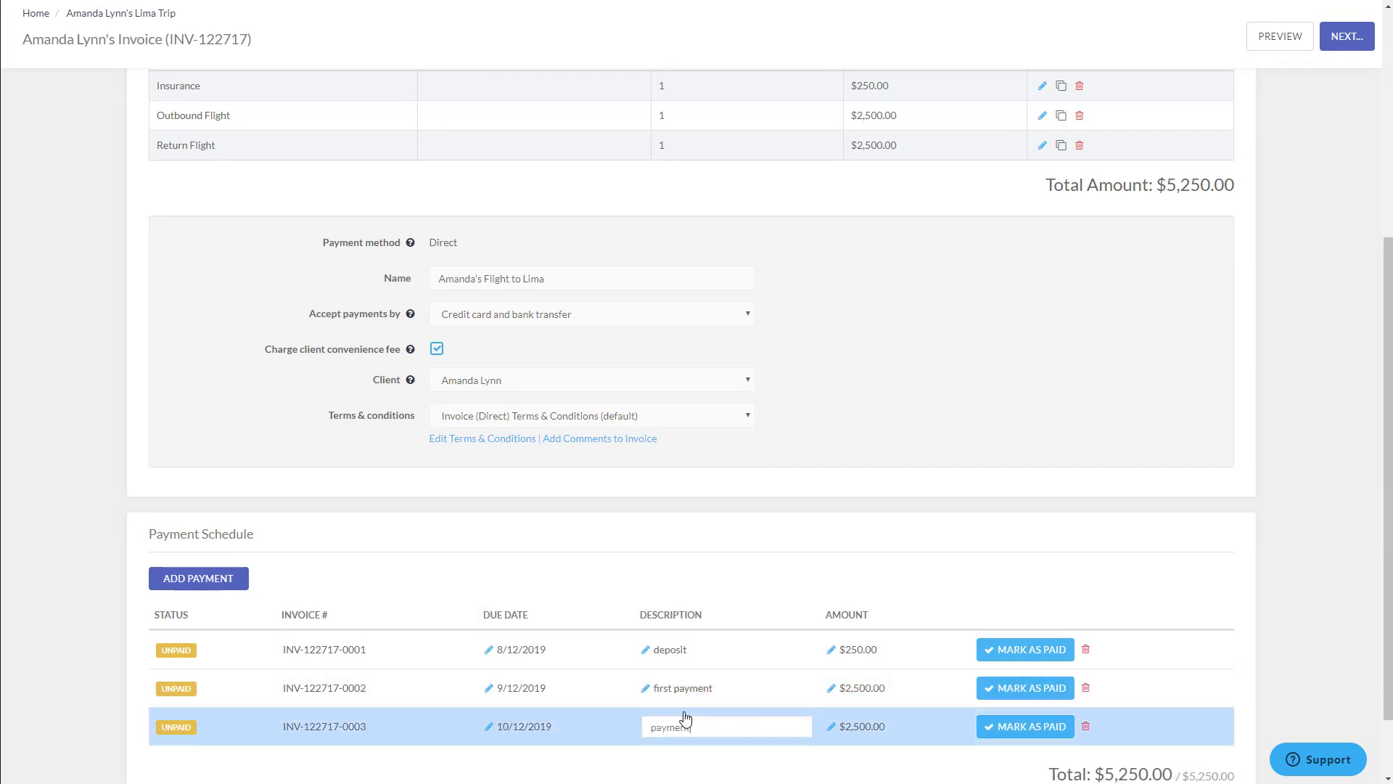
type("final payment")
left_click(687, 671)
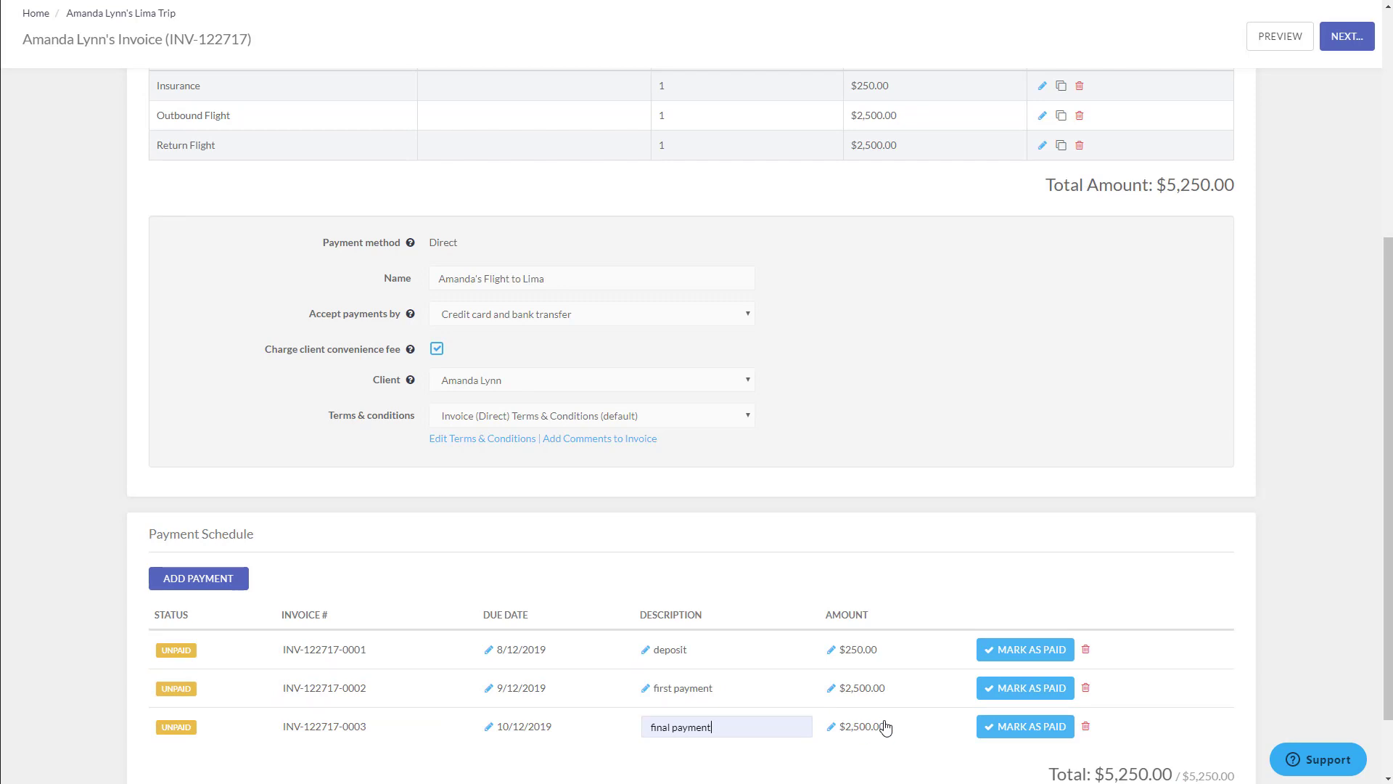
left_click(1244, 674)
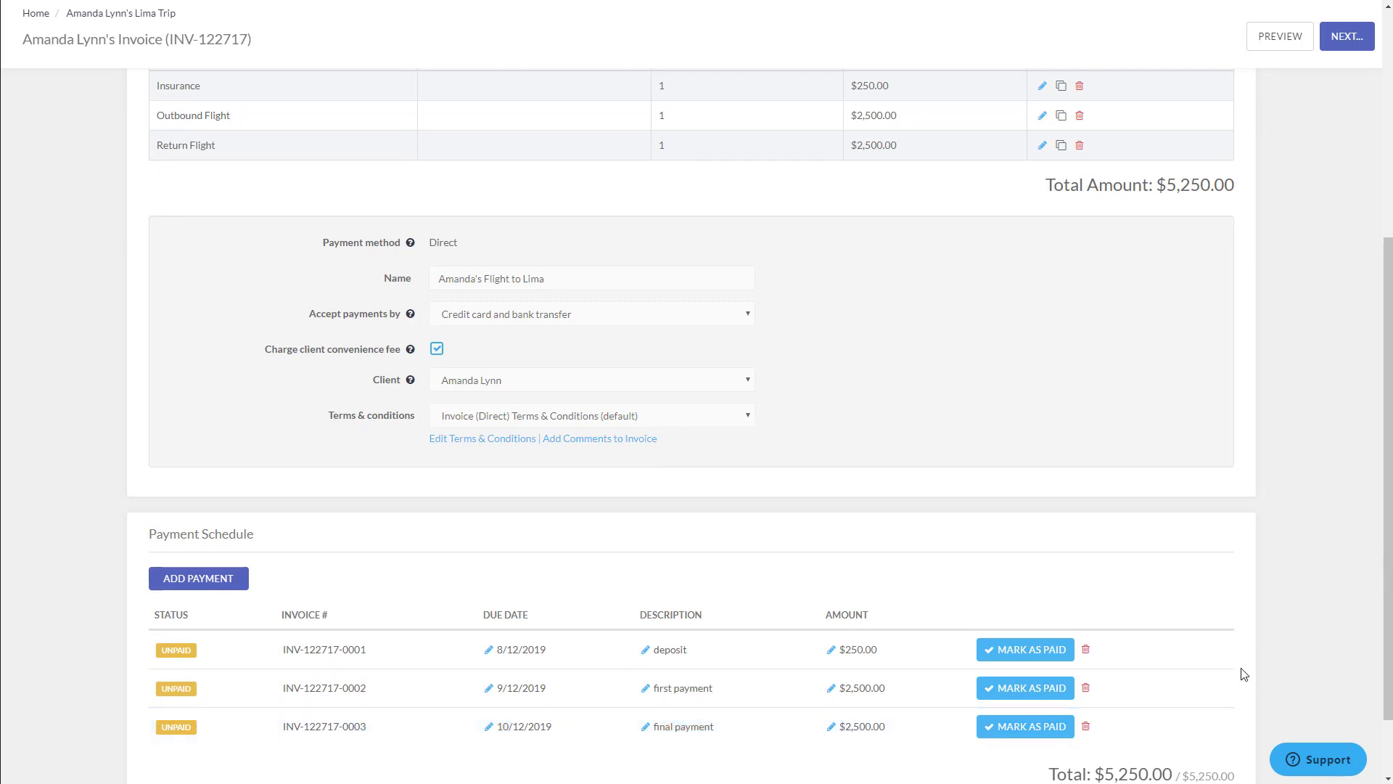
Mark the deposit as paid without sending the client a receipt, and accept leaving the page.
left_click(1010, 653)
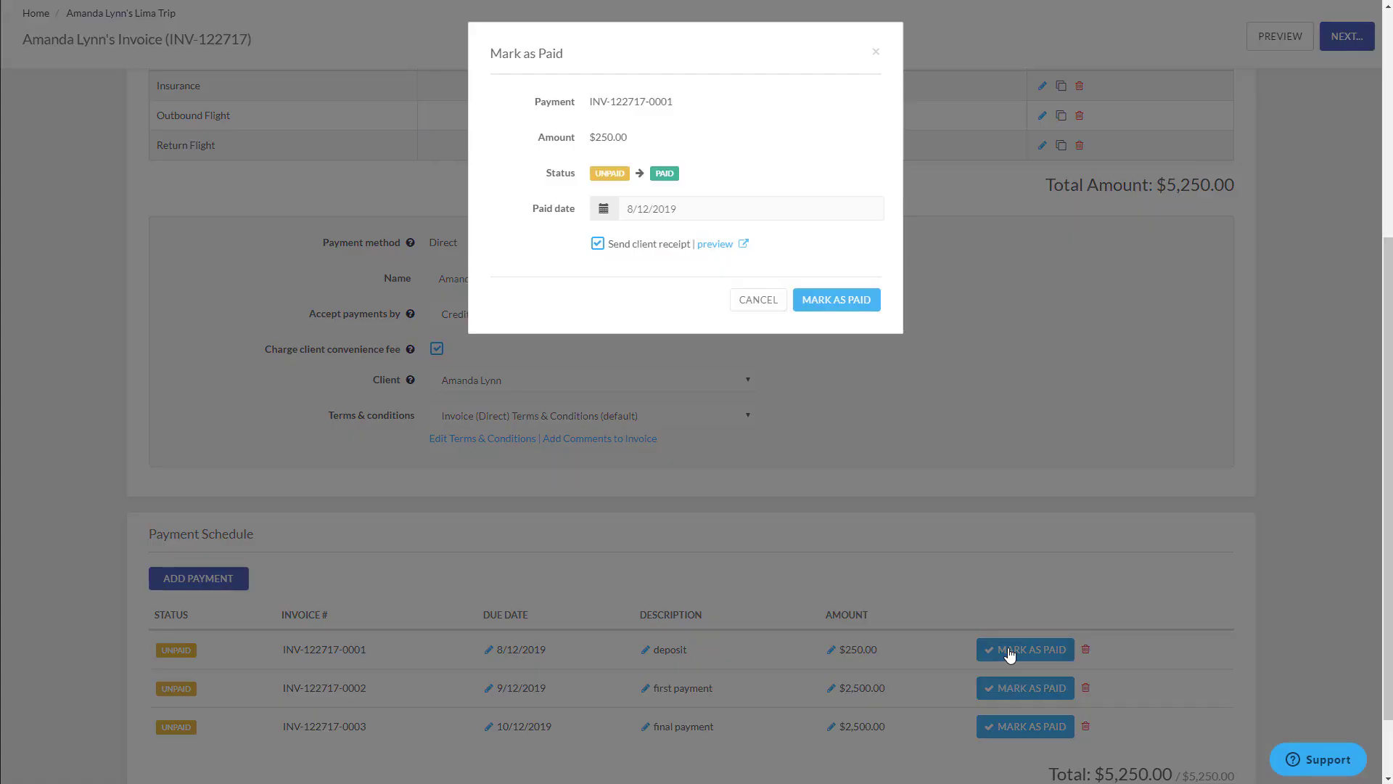
left_click(597, 245)
left_click(838, 305)
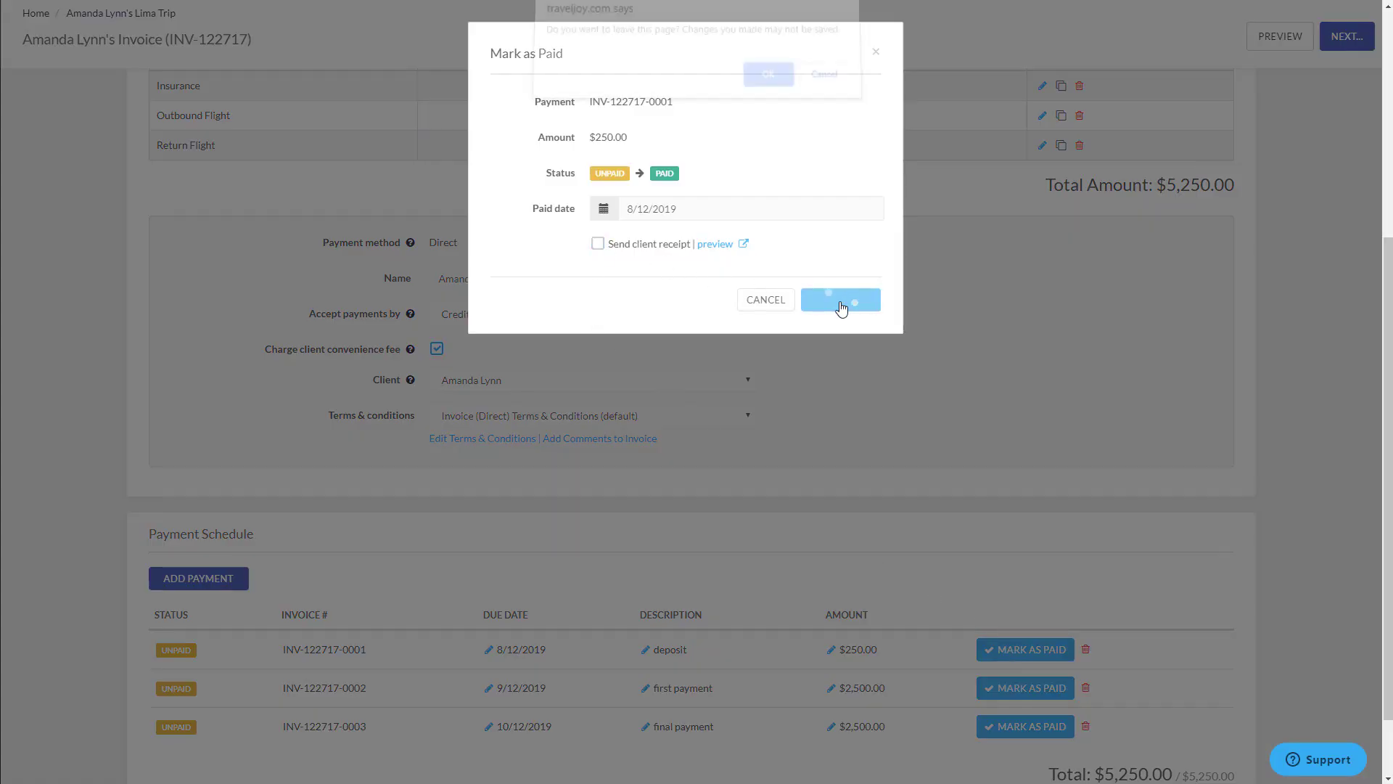
left_click(778, 80)
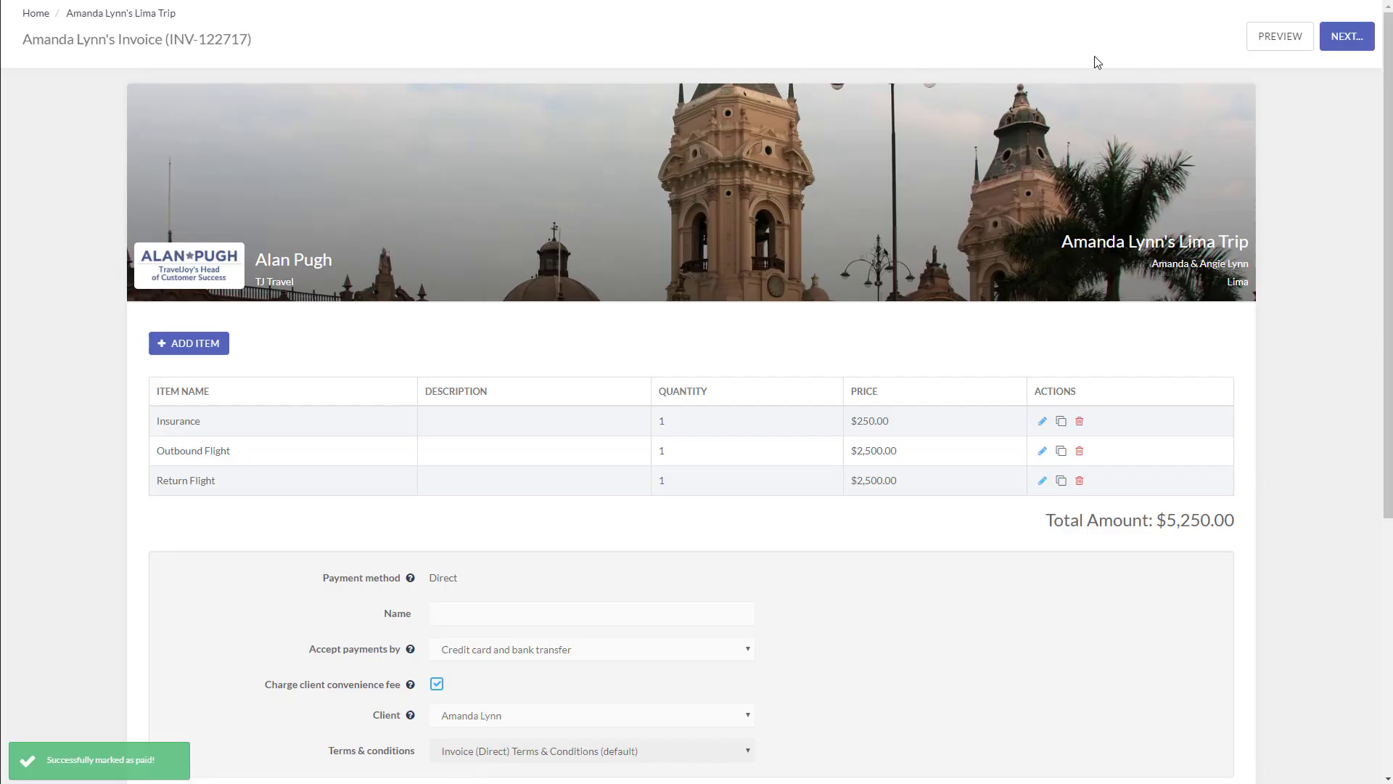
Save the invoice and send it to the client with the default invoice email.
left_click(1357, 38)
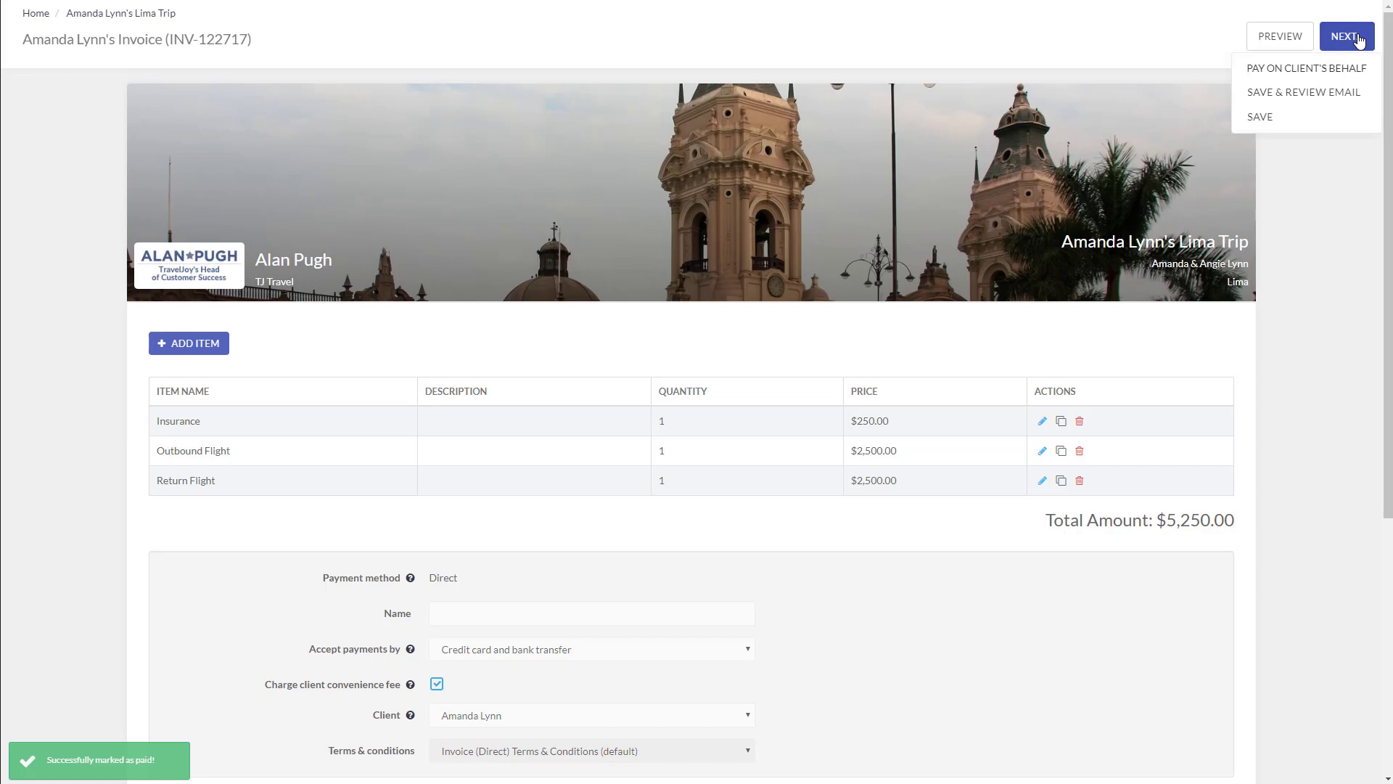
left_click(1315, 92)
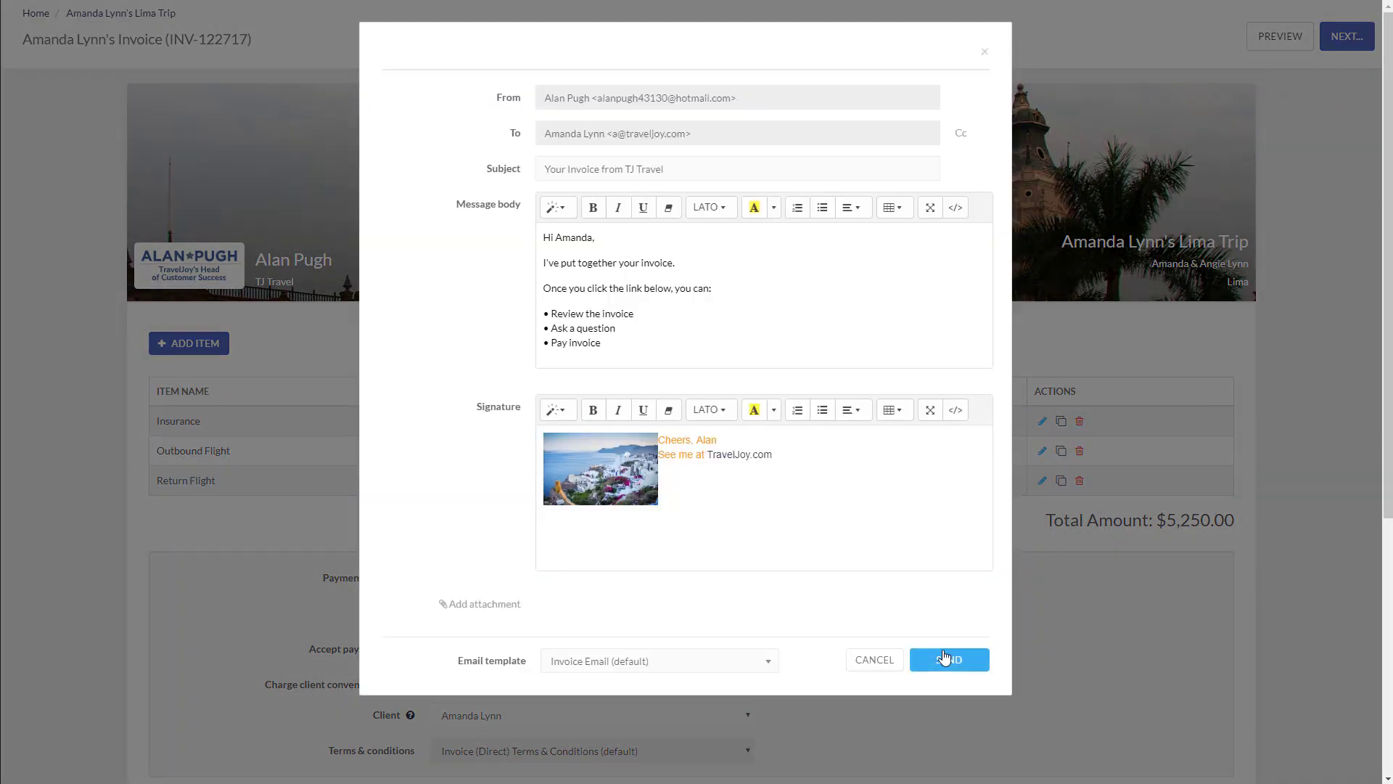
left_click(946, 658)
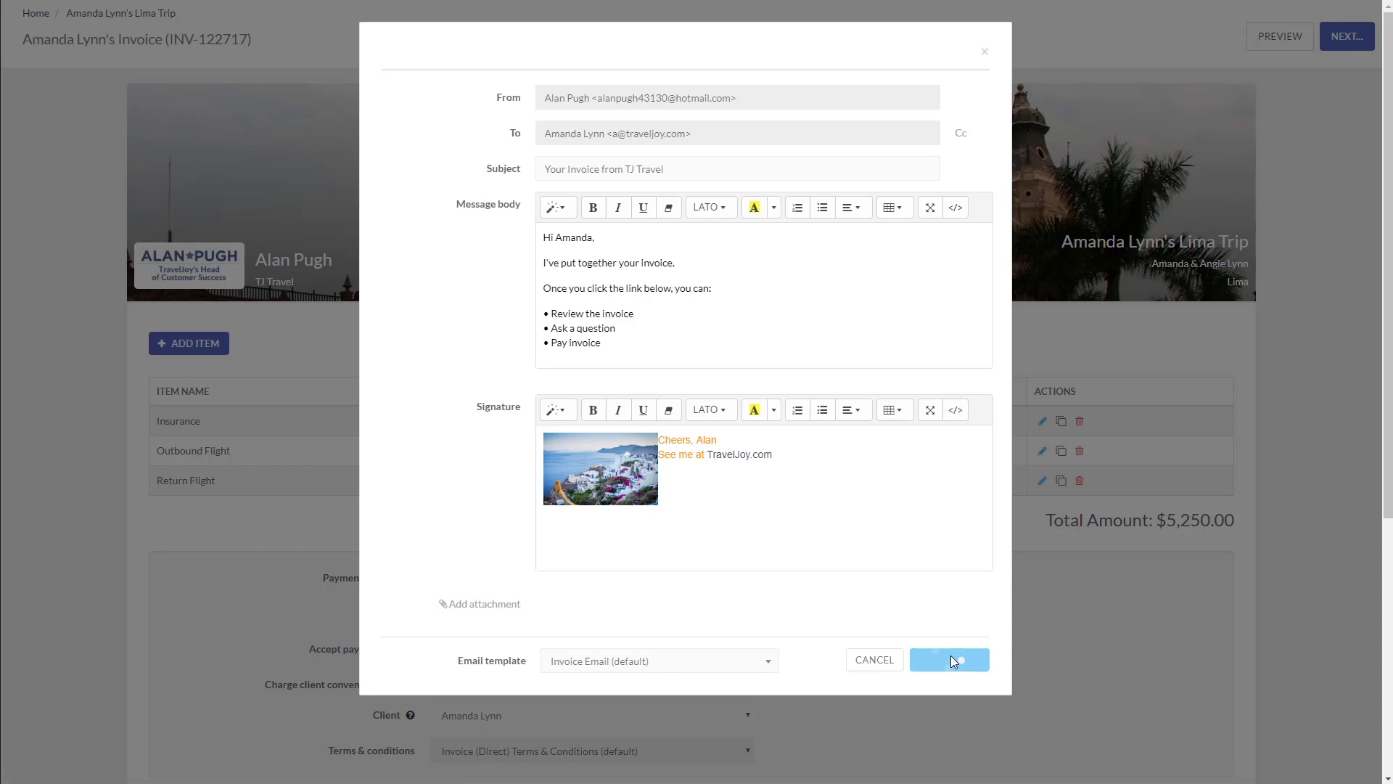